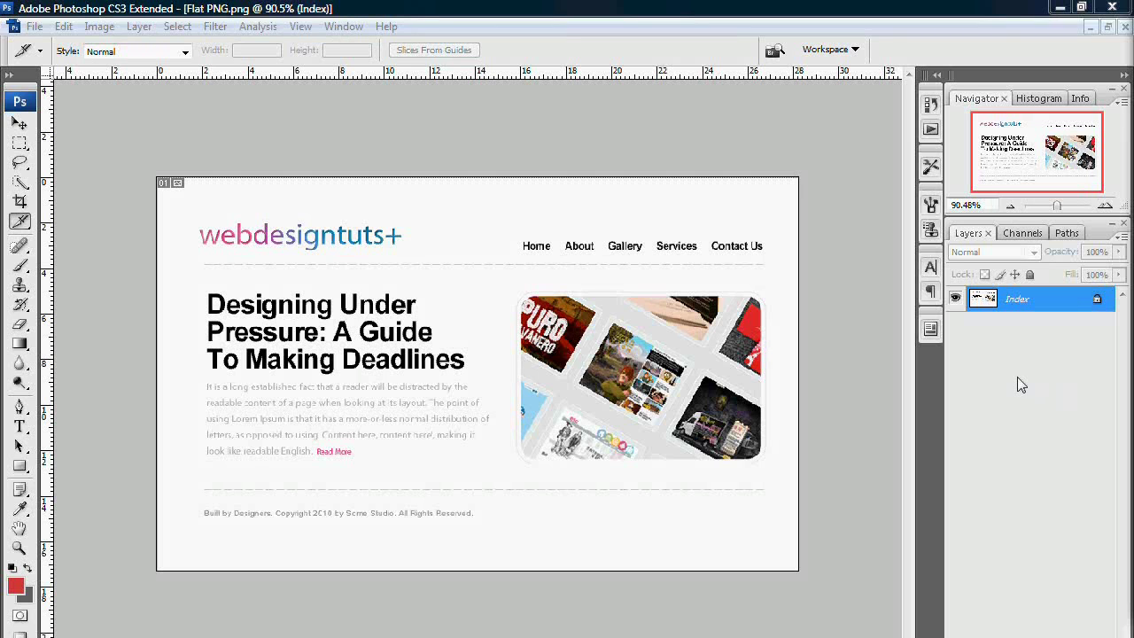
Step: View the mockup at 100% and draw a user slice around the webdesigntuts+ logo
{"action": "left_click", "coordinate": [1059, 205]}
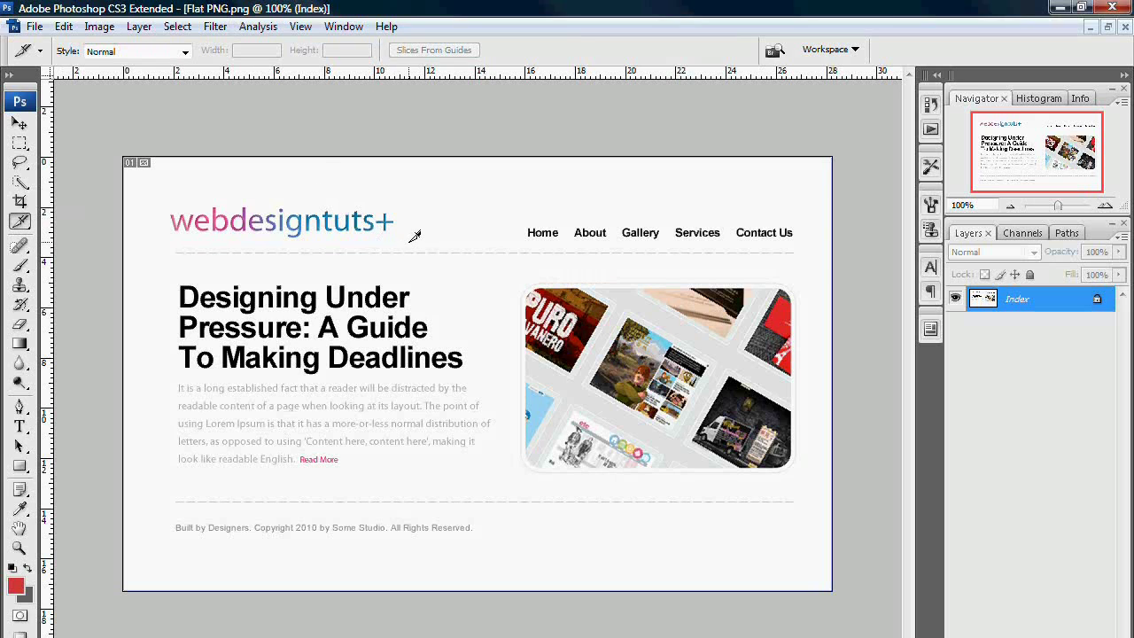
{"action": "left_click_drag", "start_coordinate": [410, 240], "coordinate": [169, 201]}
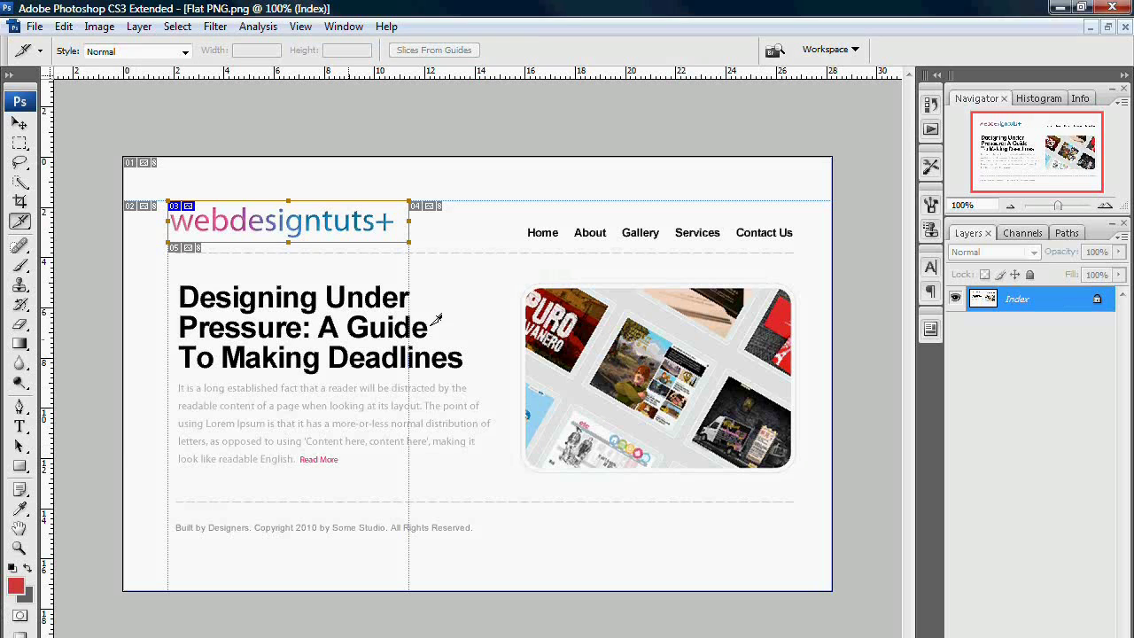
Step: Slice the hero image, headline, body paragraph, footer line, both dashed dividers and navigation links
{"action": "left_click_drag", "start_coordinate": [802, 280], "coordinate": [514, 482]}
{"action": "left_click_drag", "start_coordinate": [169, 280], "coordinate": [468, 378]}
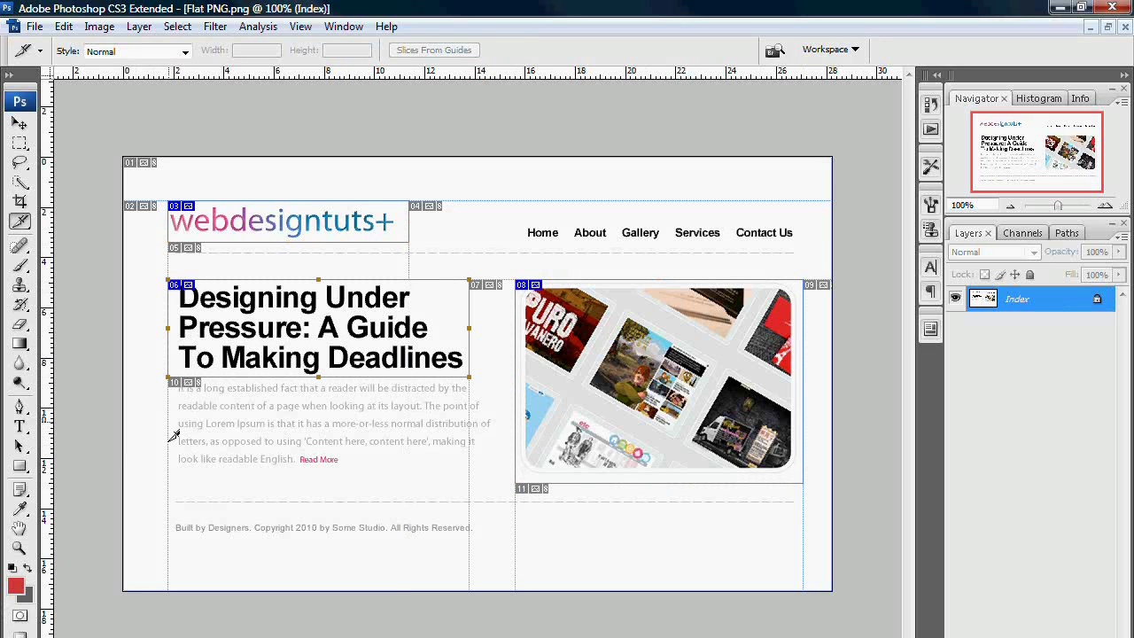
{"action": "left_click_drag", "start_coordinate": [169, 471], "coordinate": [506, 372]}
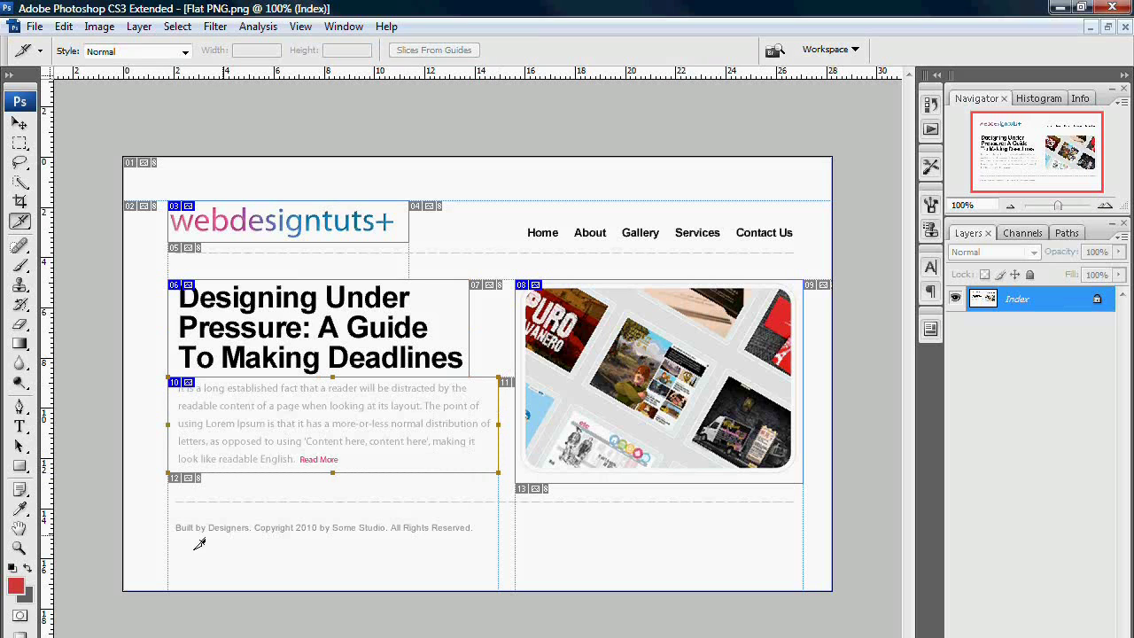
{"action": "left_click_drag", "start_coordinate": [176, 517], "coordinate": [478, 536]}
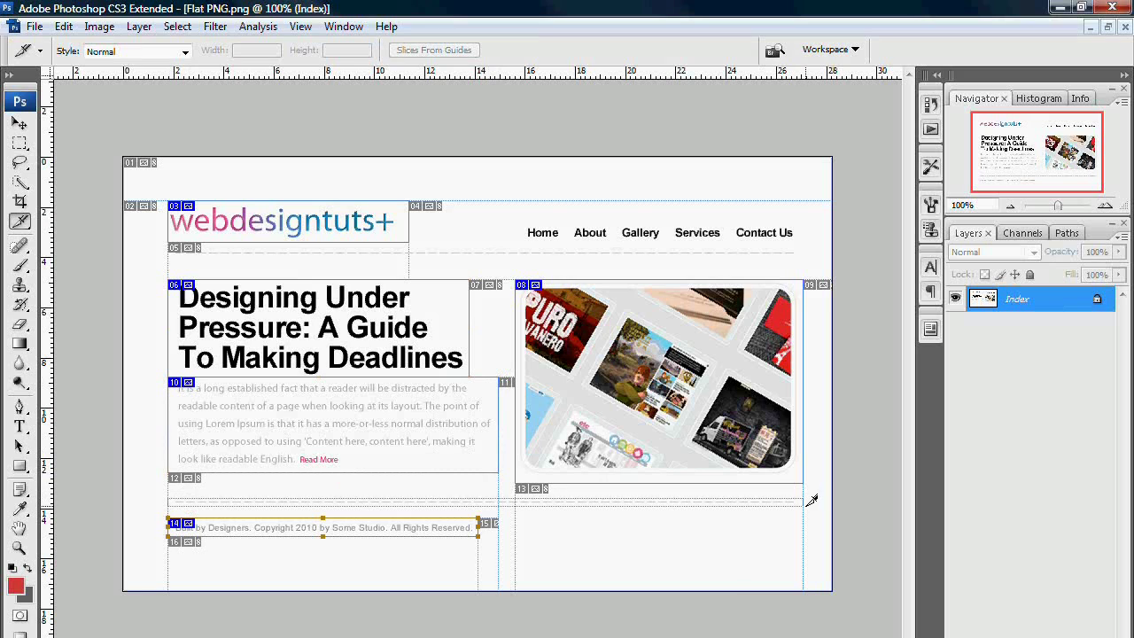
{"action": "left_click_drag", "start_coordinate": [811, 500], "coordinate": [809, 502]}
{"action": "left_click_drag", "start_coordinate": [802, 242], "coordinate": [168, 257]}
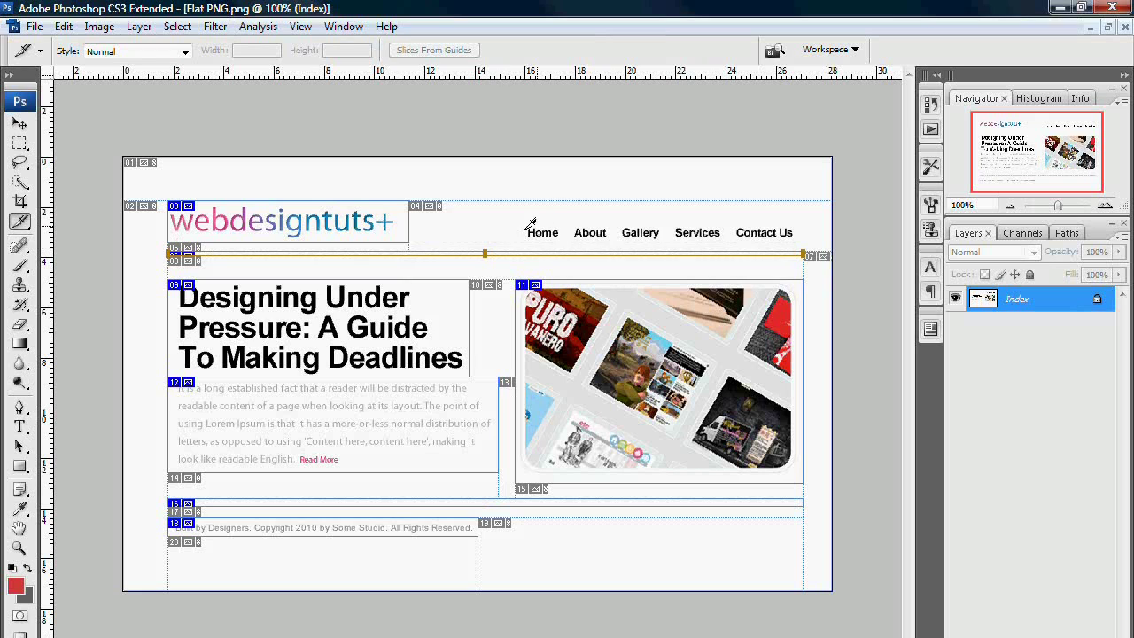
{"action": "left_click_drag", "start_coordinate": [524, 225], "coordinate": [803, 241]}
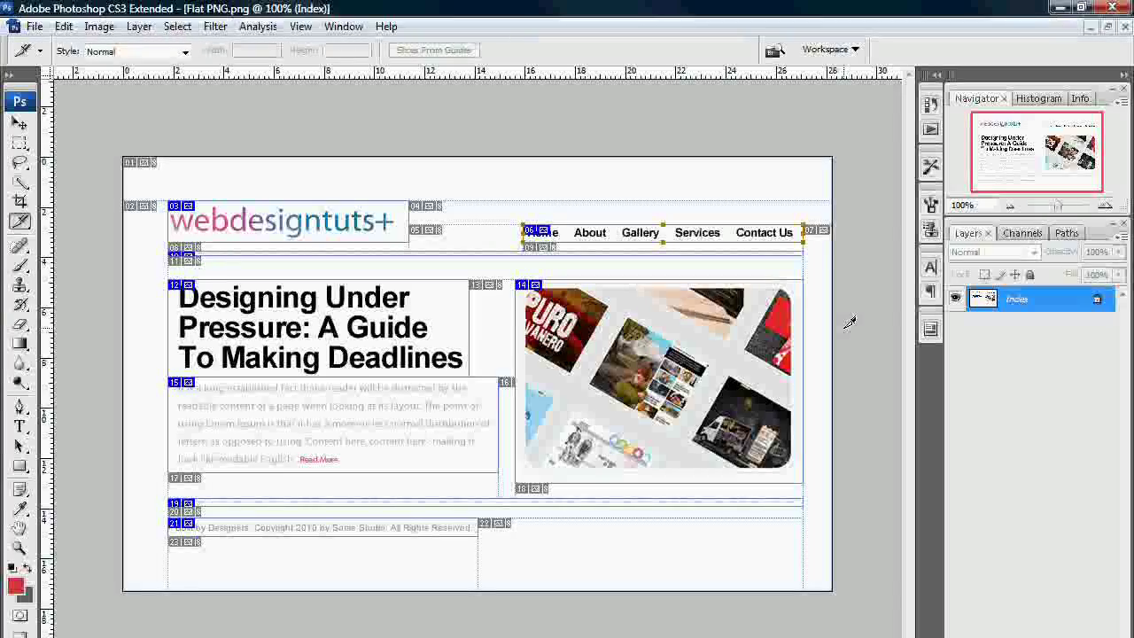
{"action": "left_click", "coordinate": [34, 26]}
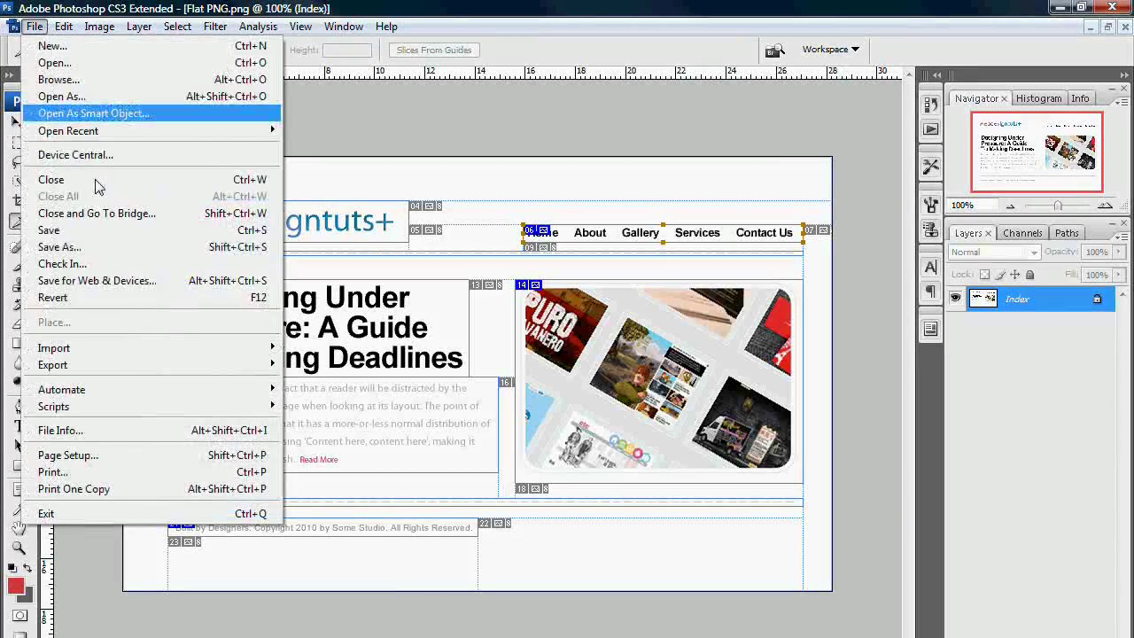
{"action": "left_click", "coordinate": [123, 284]}
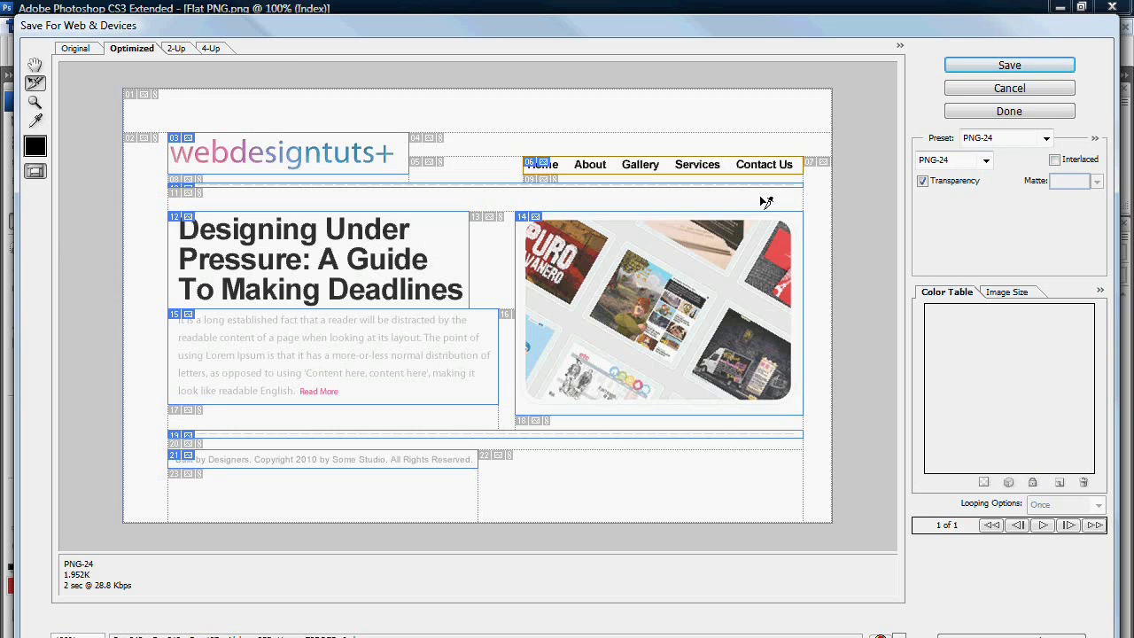
{"action": "left_click", "coordinate": [785, 253]}
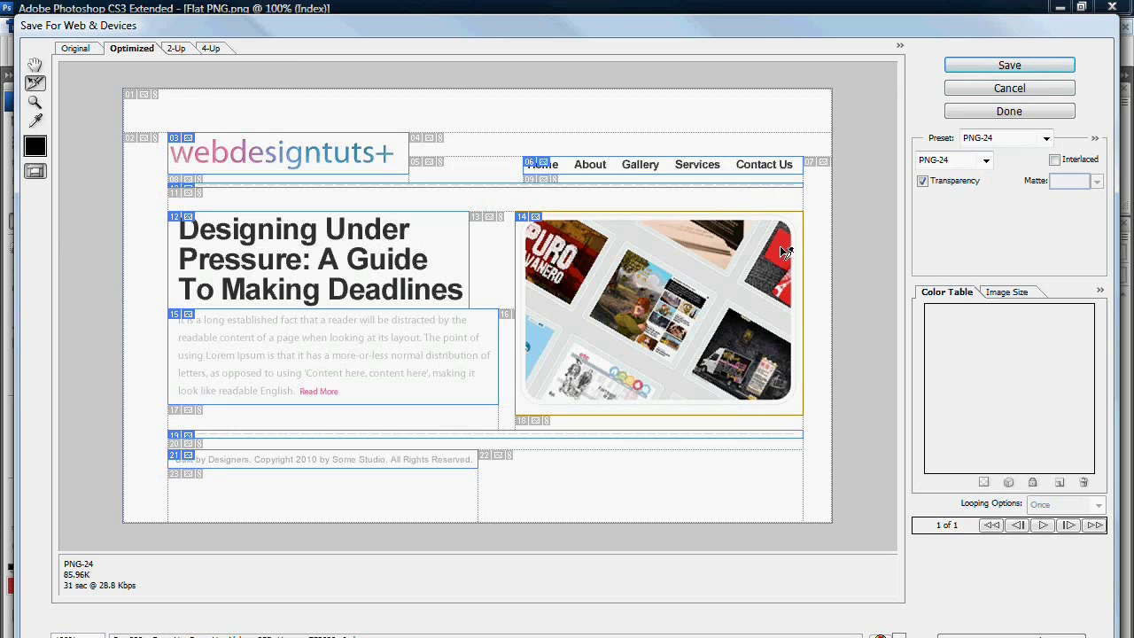
{"action": "left_click", "coordinate": [640, 165], "text": "shift"}
{"action": "left_click", "coordinate": [454, 291], "text": "shift"}
{"action": "left_click", "coordinate": [974, 67]}
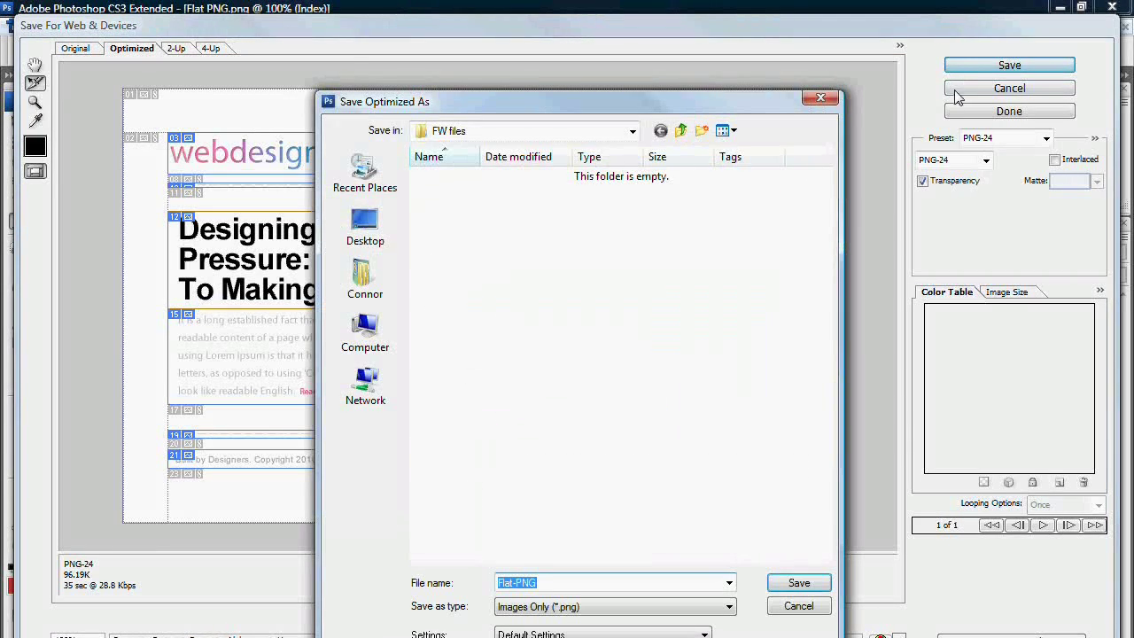
{"action": "left_click", "coordinate": [788, 608]}
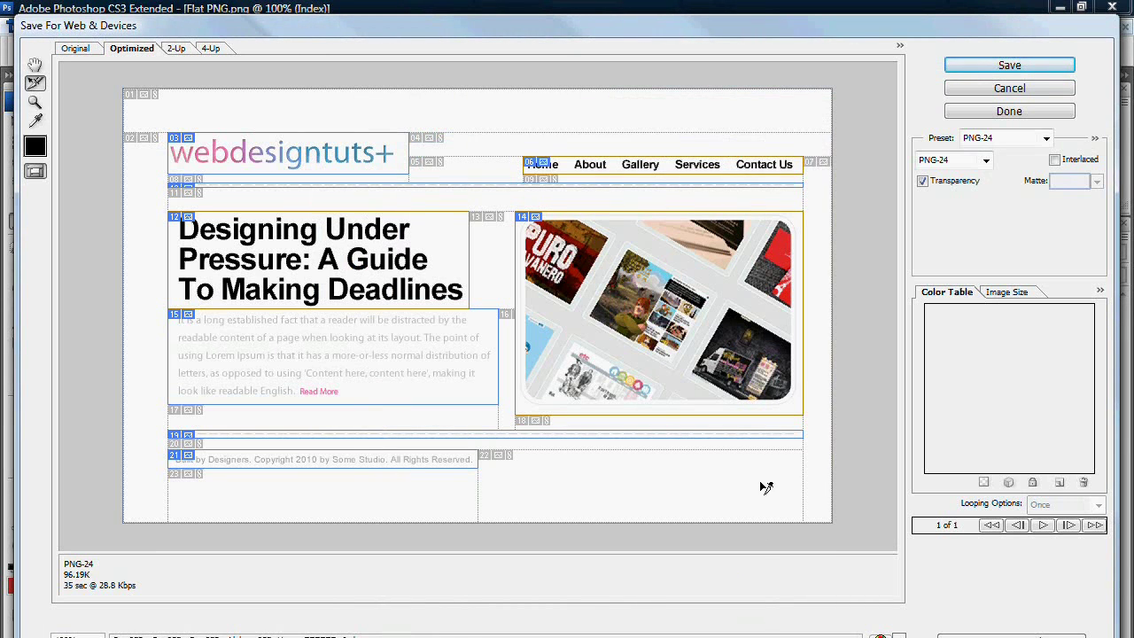
{"action": "left_click", "coordinate": [1037, 89]}
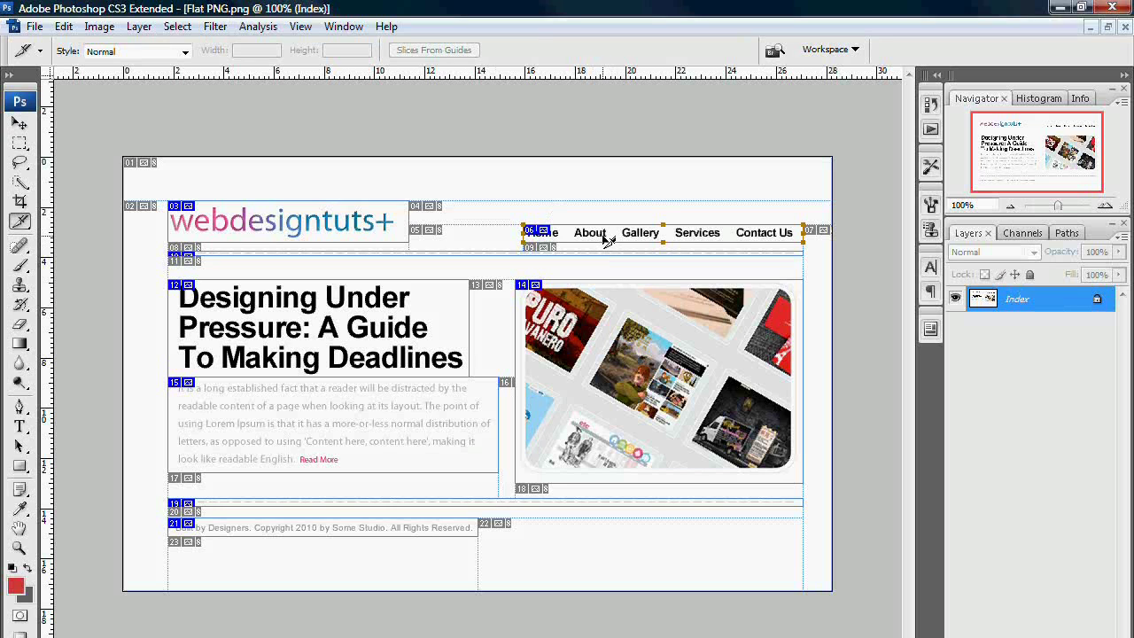
{"action": "right_click", "coordinate": [605, 241]}
{"action": "left_click", "coordinate": [678, 269]}
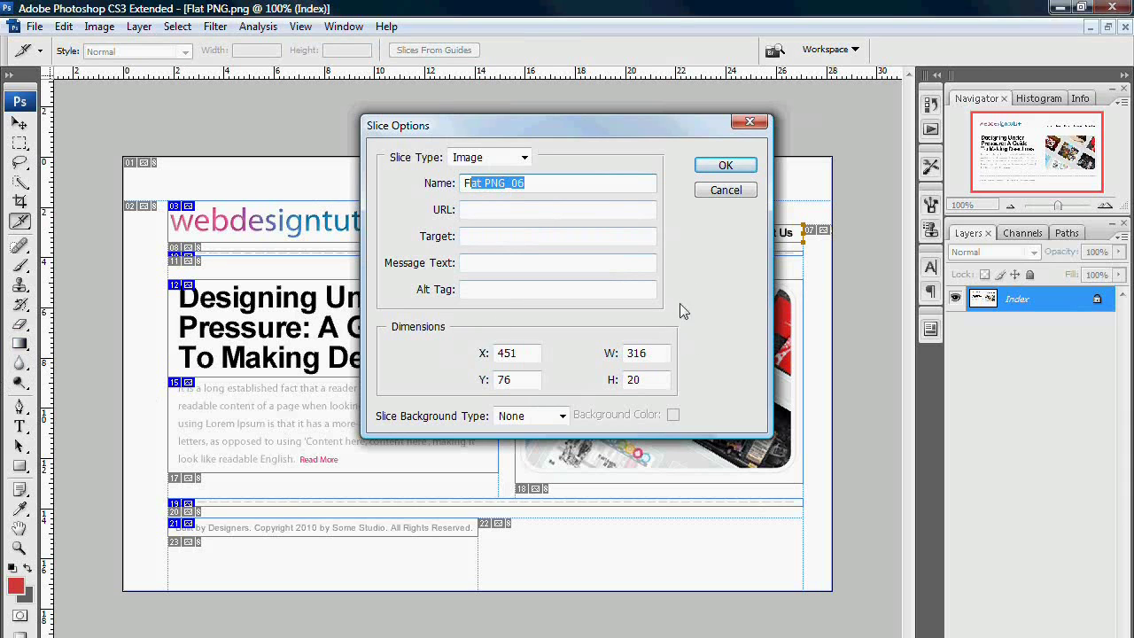
{"action": "left_click", "coordinate": [727, 192]}
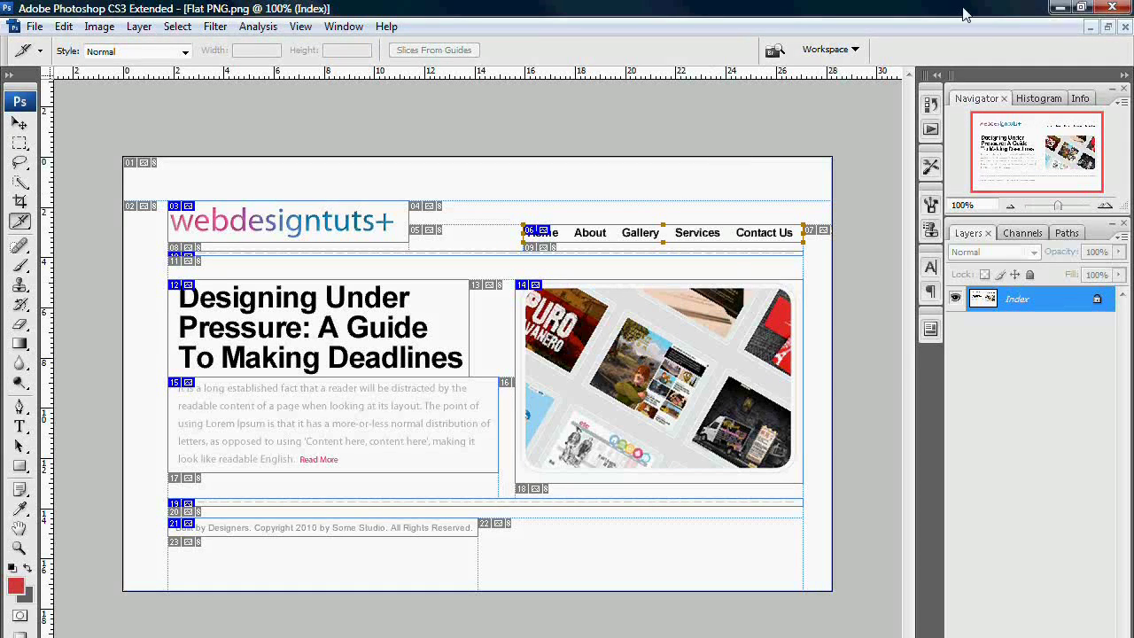
Step: Close the Photoshop mockup document, discarding its changes
{"action": "left_click", "coordinate": [1112, 7]}
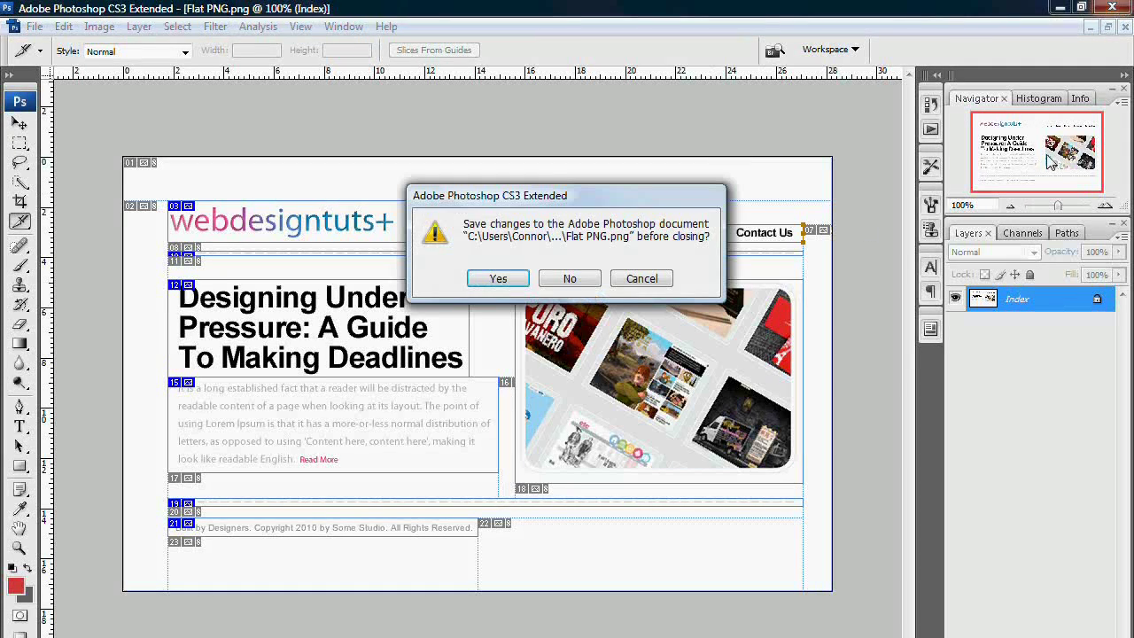
{"action": "left_click", "coordinate": [591, 284]}
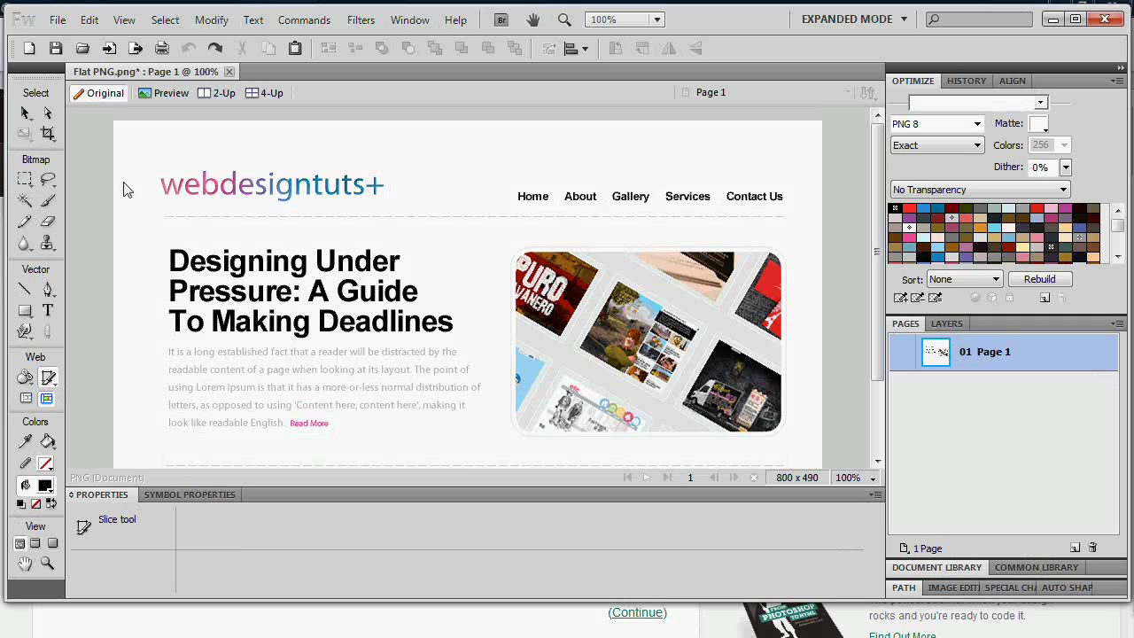
Step: Draw a 276 × 50 foreground-image slice over the webdesigntuts+ logo
{"action": "left_click_drag", "start_coordinate": [402, 208], "coordinate": [156, 164]}
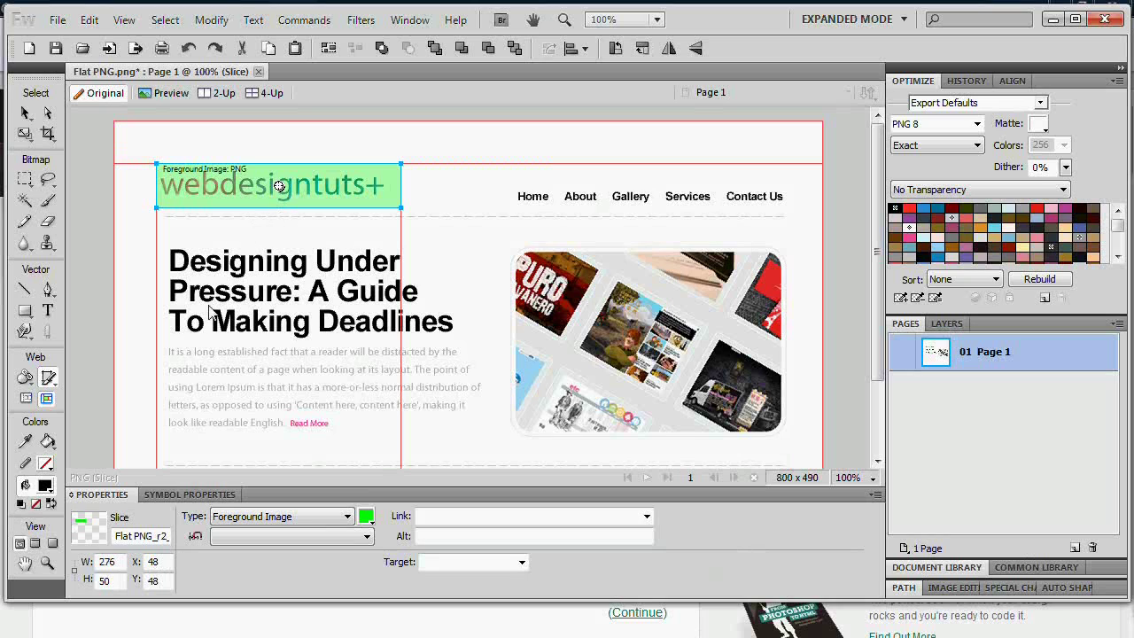
Step: Name the logo slice 'Logo', leaving its export format at PNG
{"action": "left_click", "coordinate": [137, 536]}
{"action": "type", "text": "Logo"}
{"action": "key", "text": "Return"}
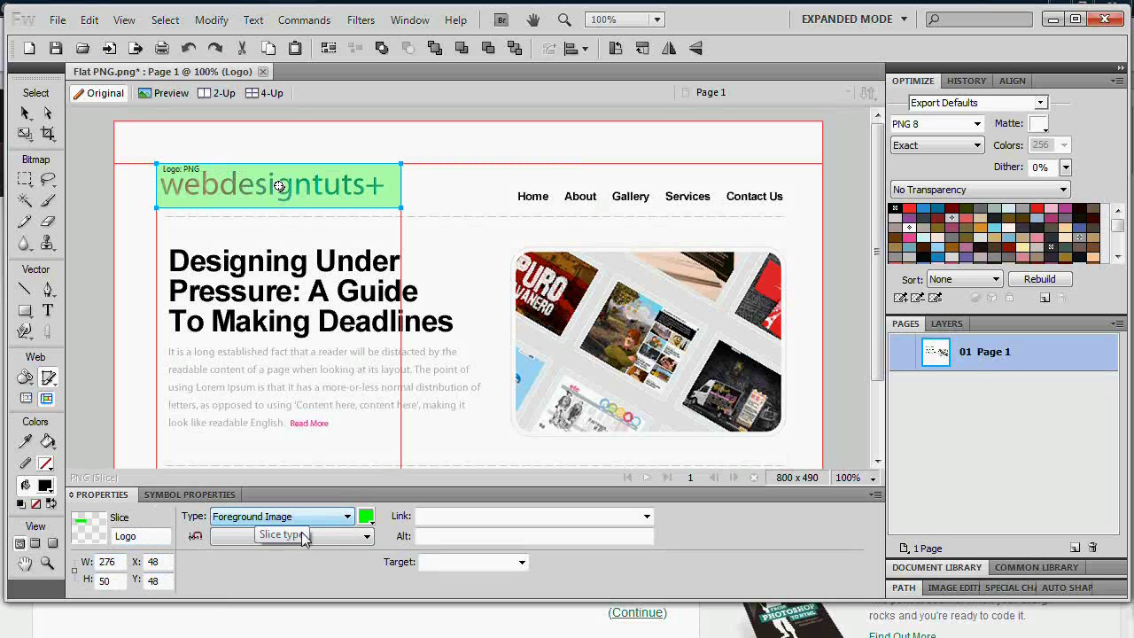
{"action": "left_click", "coordinate": [303, 536]}
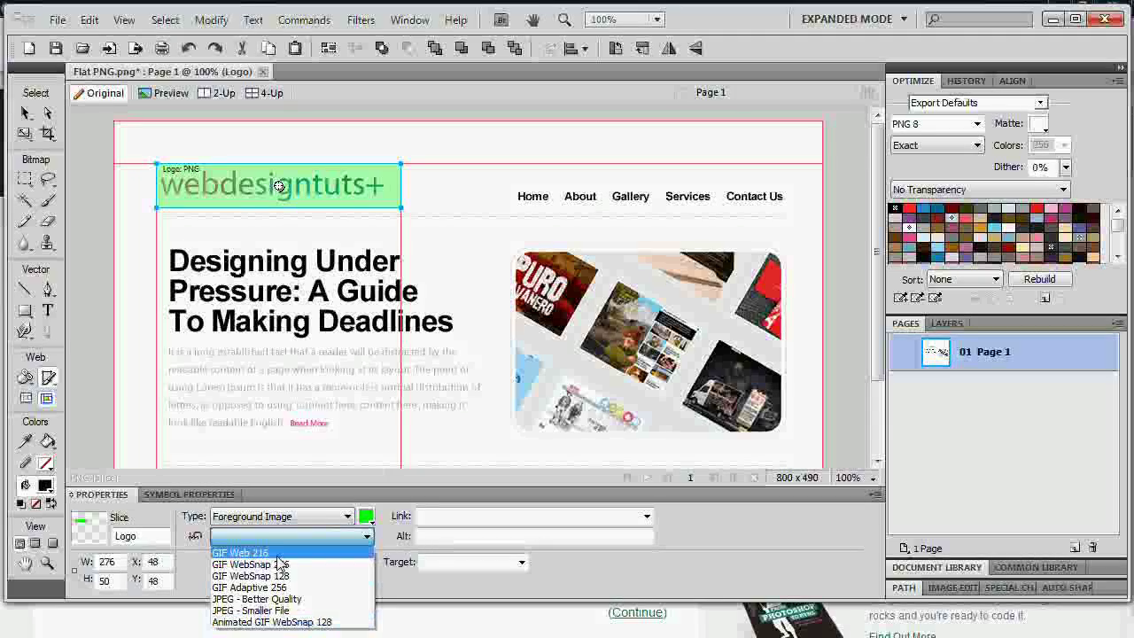
{"action": "left_click", "coordinate": [278, 540]}
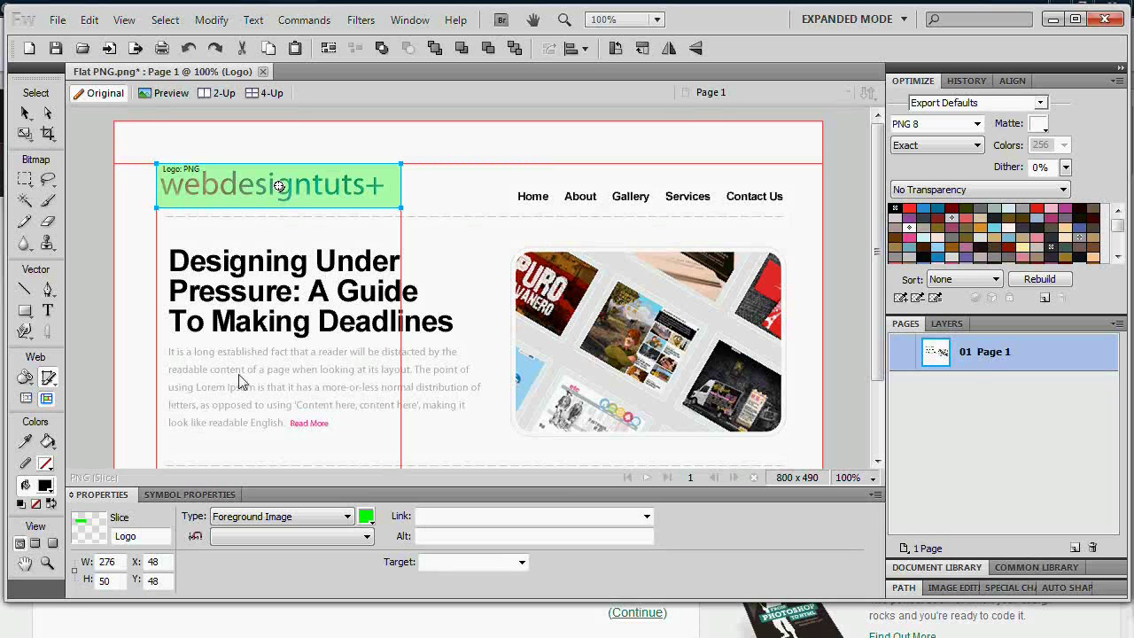
Step: Export only the selected Logo slice as an image named Logo into the FW files folder
{"action": "right_click", "coordinate": [241, 173]}
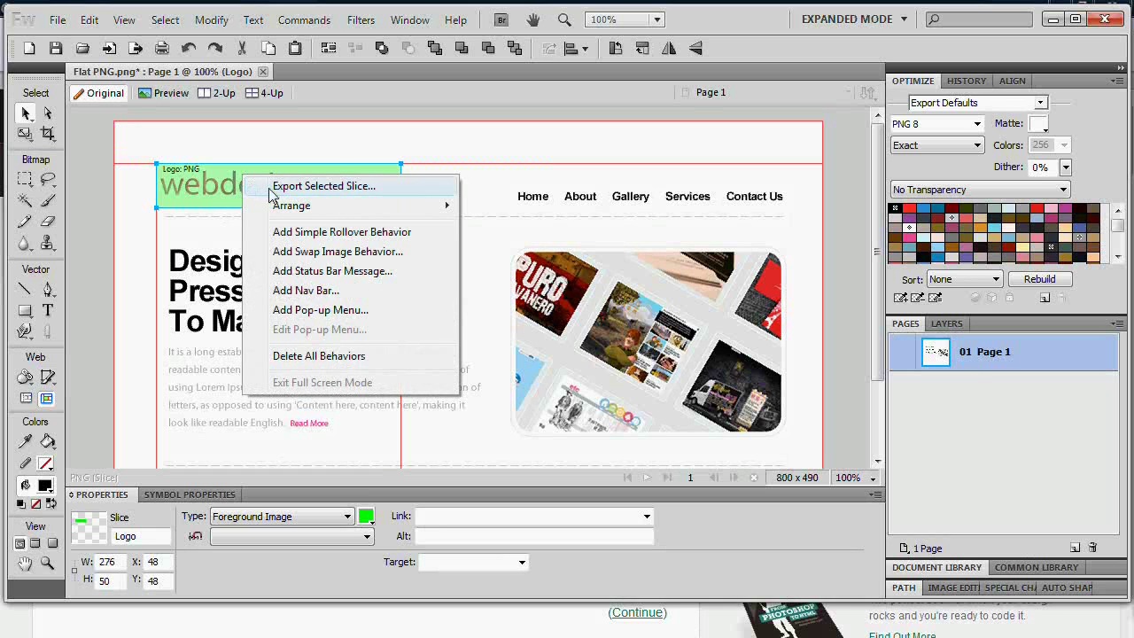
{"action": "left_click", "coordinate": [385, 189]}
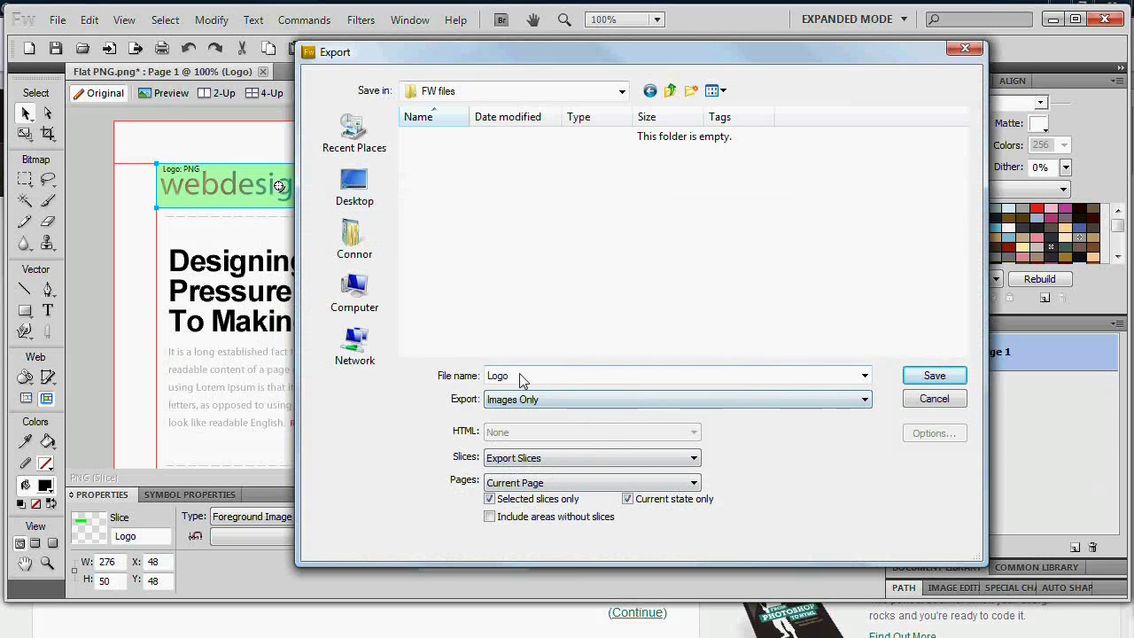
{"action": "left_click", "coordinate": [490, 500]}
{"action": "left_click", "coordinate": [935, 375]}
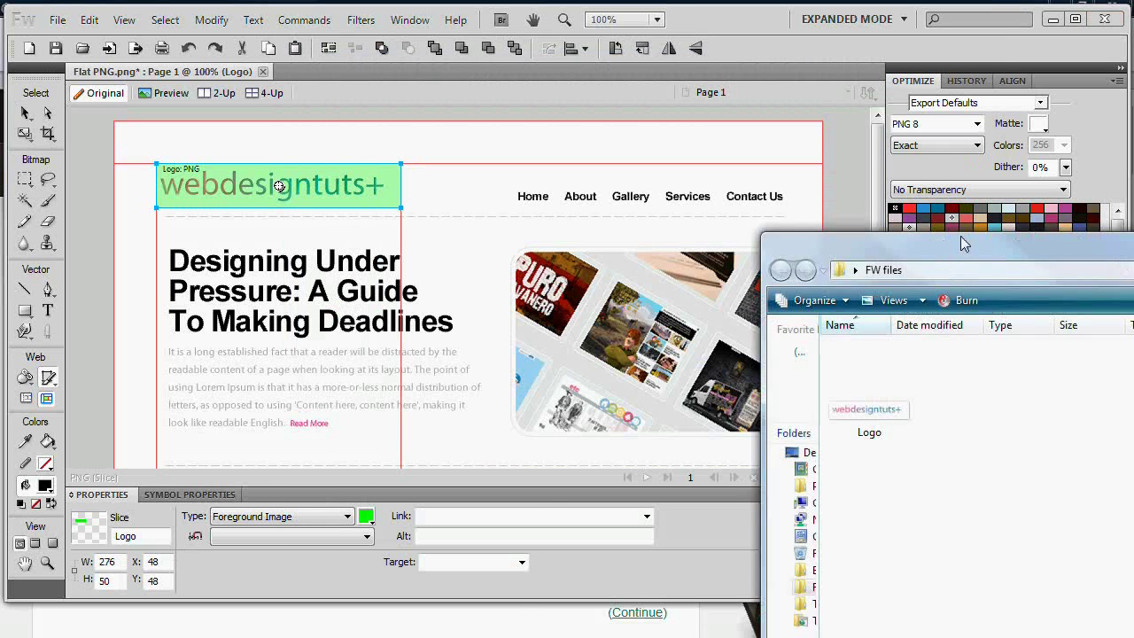
{"action": "left_click_drag", "start_coordinate": [1053, 235], "coordinate": [417, 112]}
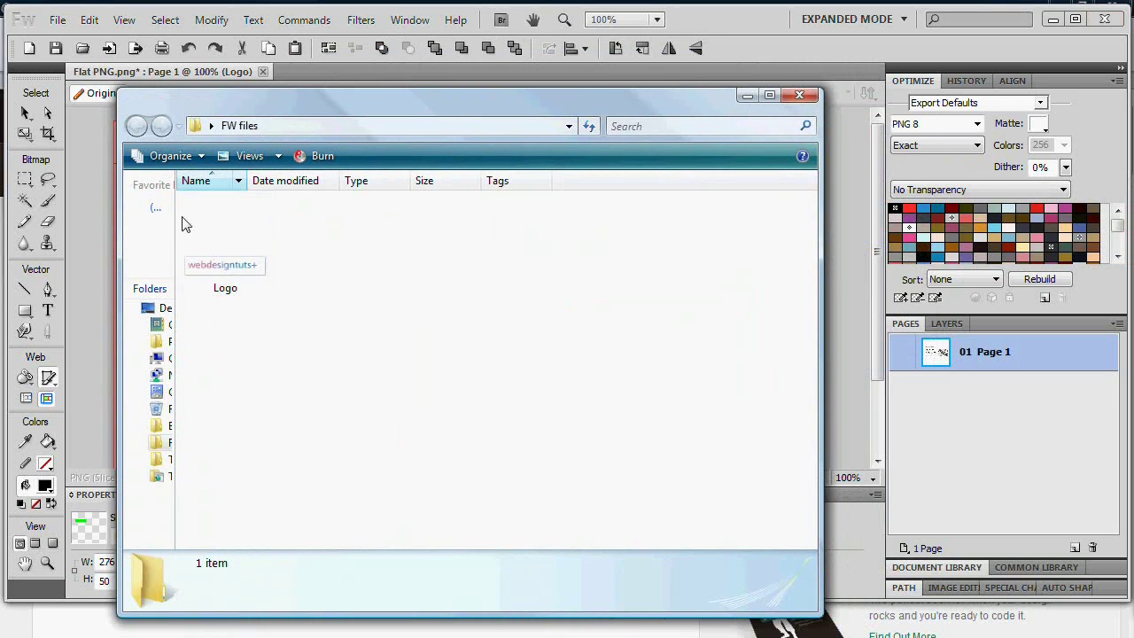
{"action": "left_click", "coordinate": [240, 259]}
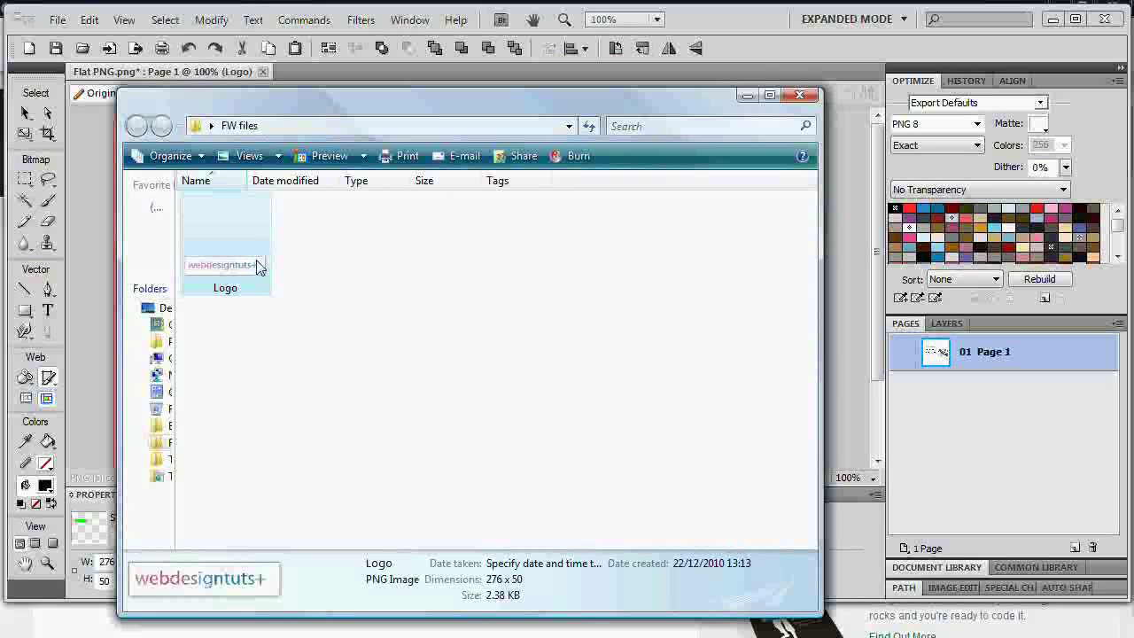
{"action": "double_click", "coordinate": [259, 267]}
{"action": "scroll", "coordinate": [562, 362], "scroll_direction": "up", "scroll_amount": 3}
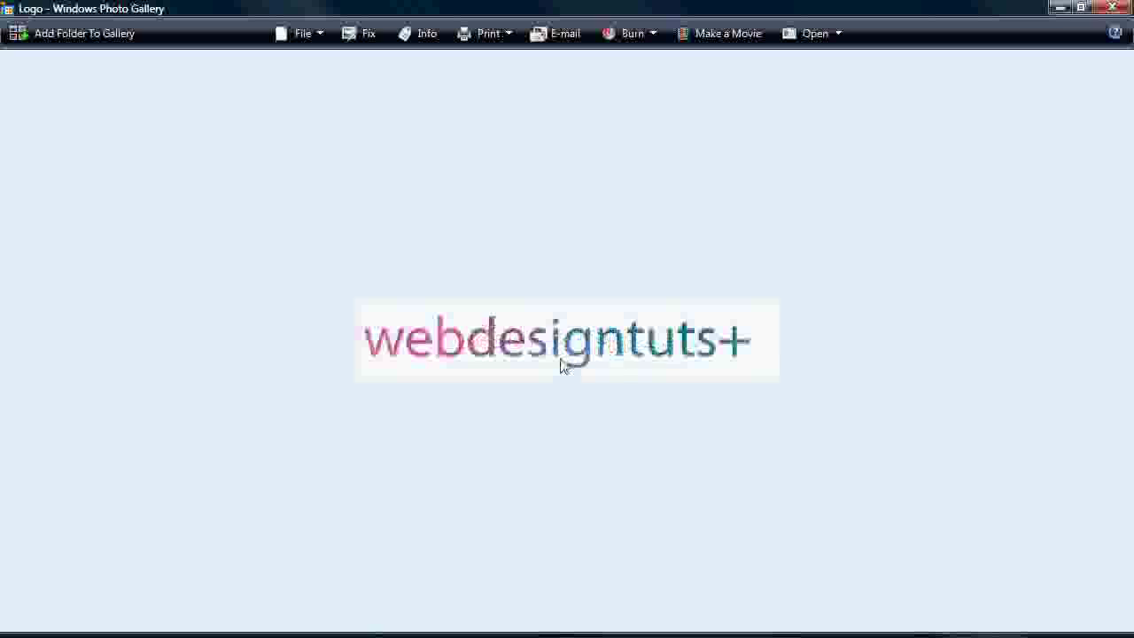
{"action": "scroll", "coordinate": [562, 362], "scroll_direction": "down", "scroll_amount": 3}
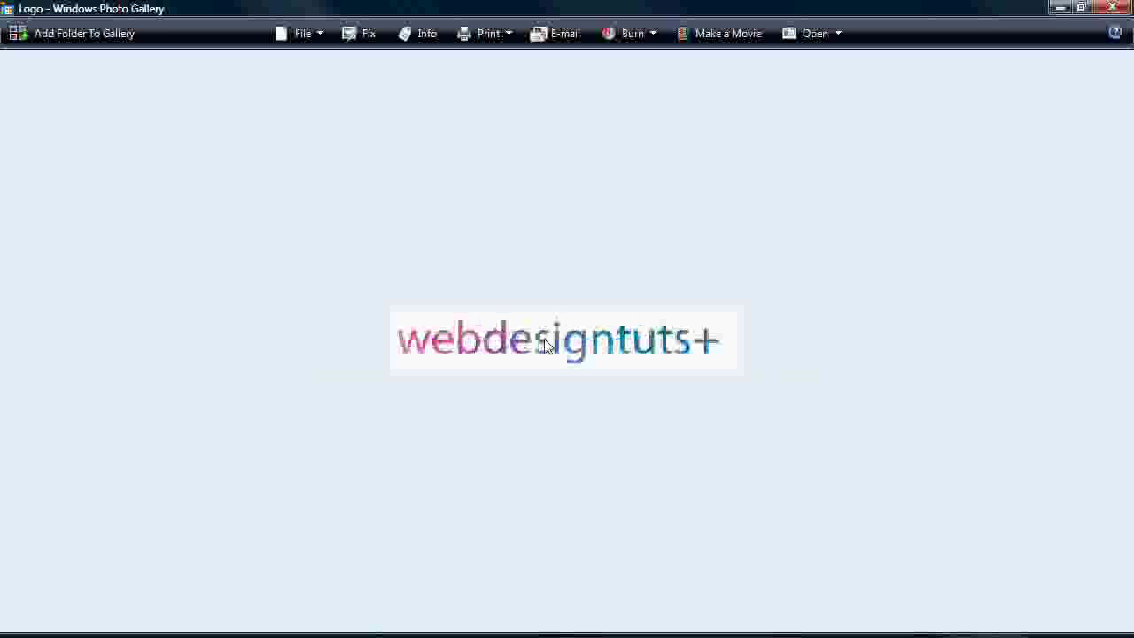
{"action": "left_click", "coordinate": [1112, 7]}
Step: Try the Logo slice as a Background Image with no-repeat, scroll and centered position
{"action": "left_click", "coordinate": [805, 92]}
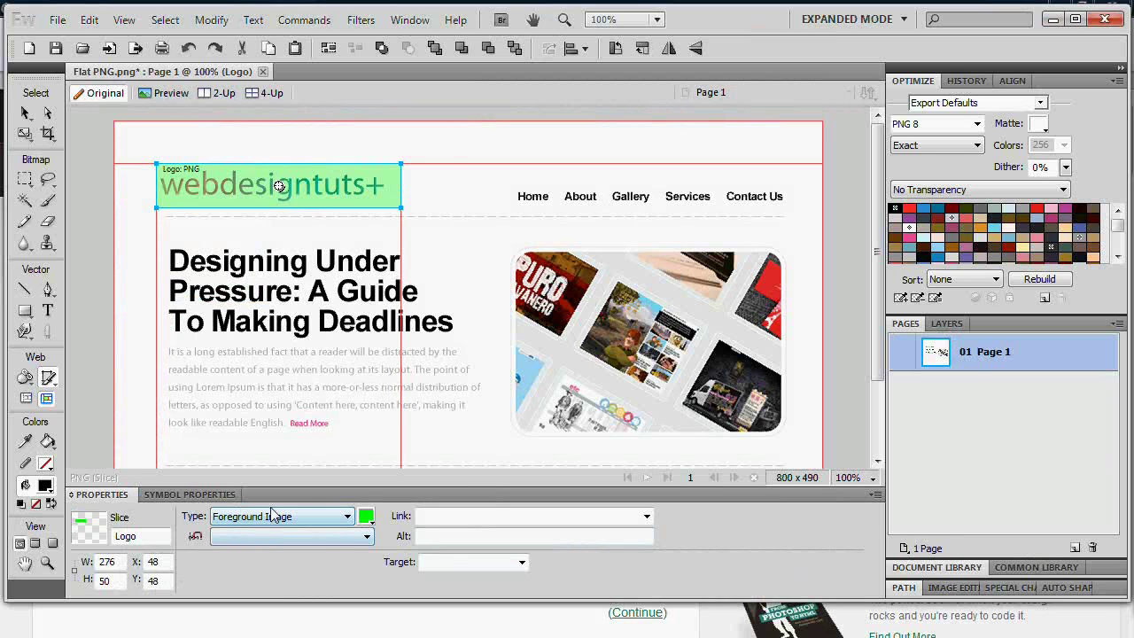
{"action": "left_click", "coordinate": [275, 517]}
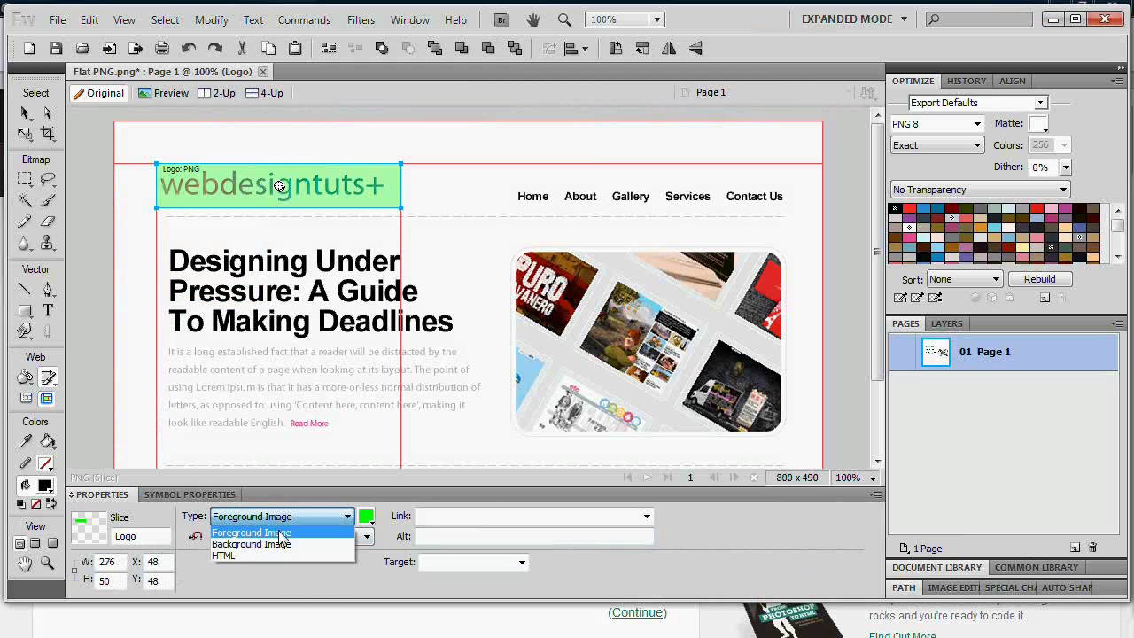
{"action": "left_click", "coordinate": [281, 533]}
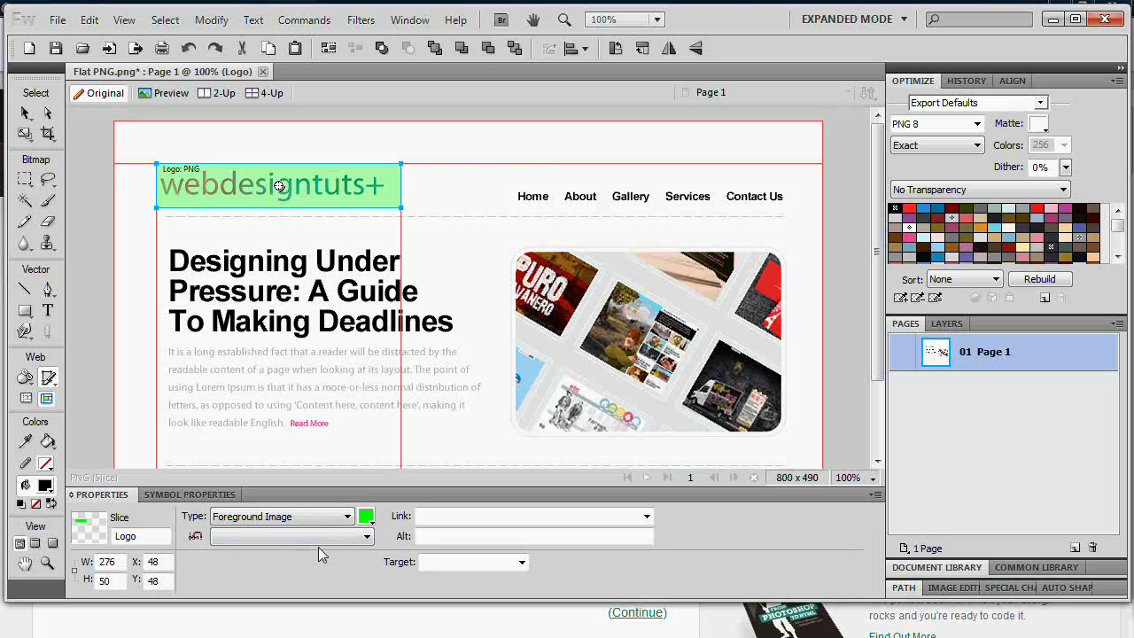
{"action": "left_click", "coordinate": [321, 516]}
{"action": "left_click", "coordinate": [320, 544]}
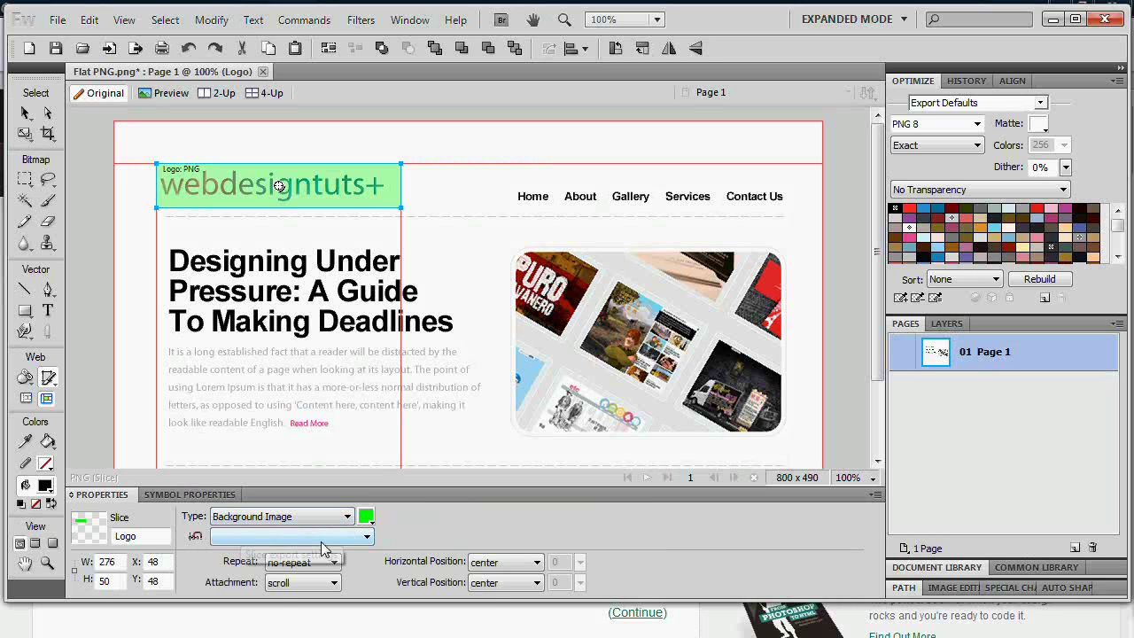
{"action": "left_click", "coordinate": [301, 563]}
{"action": "left_click", "coordinate": [301, 574]}
{"action": "left_click", "coordinate": [312, 584]}
{"action": "left_click", "coordinate": [301, 591]}
{"action": "left_click", "coordinate": [520, 565]}
{"action": "left_click", "coordinate": [520, 567]}
{"action": "left_click", "coordinate": [523, 583]}
{"action": "left_click", "coordinate": [521, 585]}
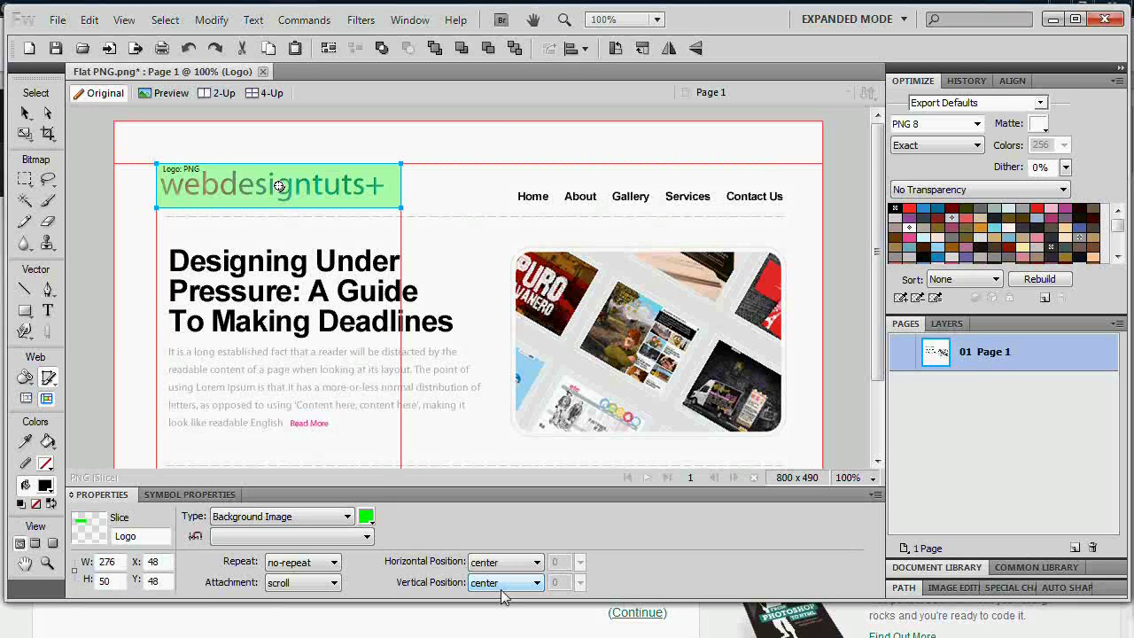
Step: Try HTML, revert the Logo slice to Foreground Image, then add a 345 × 114 headline slice
{"action": "left_click", "coordinate": [244, 518]}
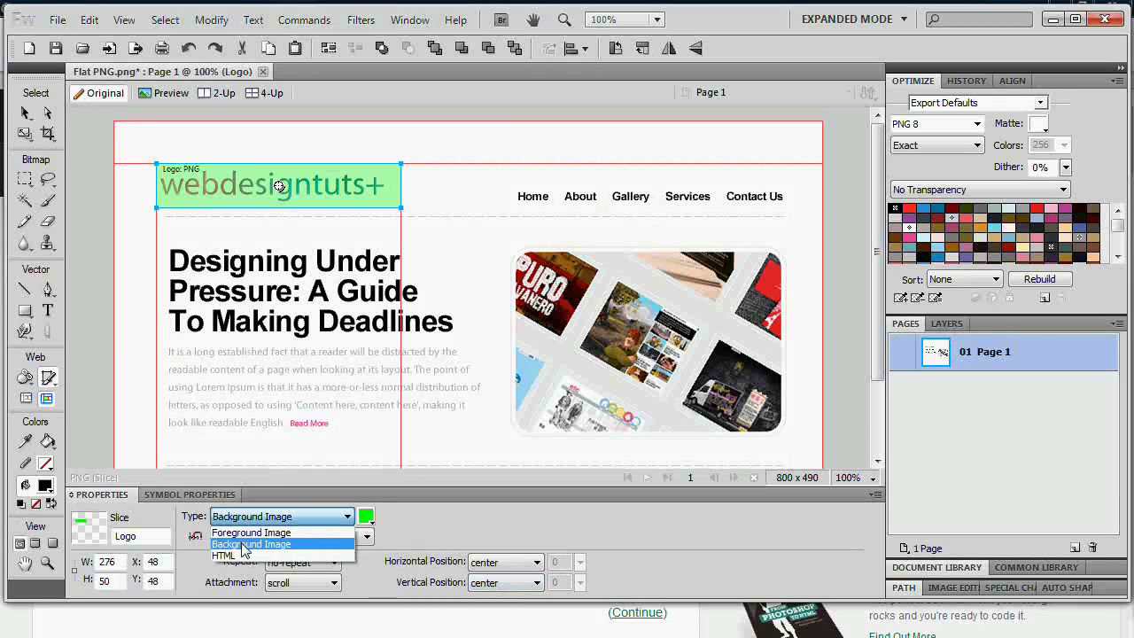
{"action": "left_click", "coordinate": [244, 555]}
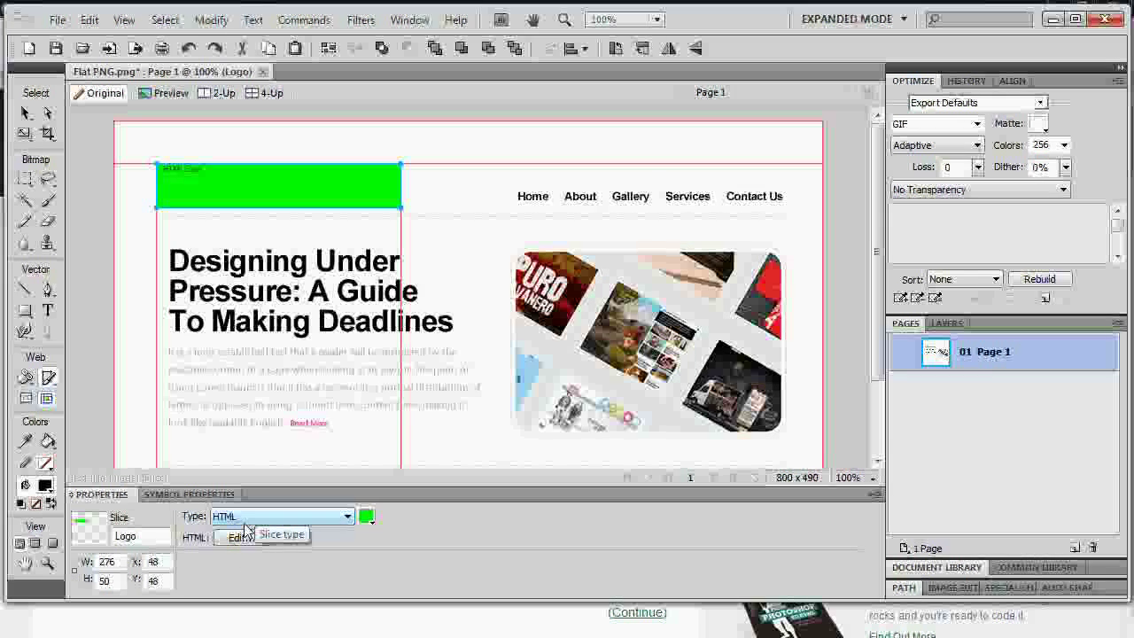
{"action": "left_click", "coordinate": [266, 516]}
{"action": "left_click", "coordinate": [262, 528]}
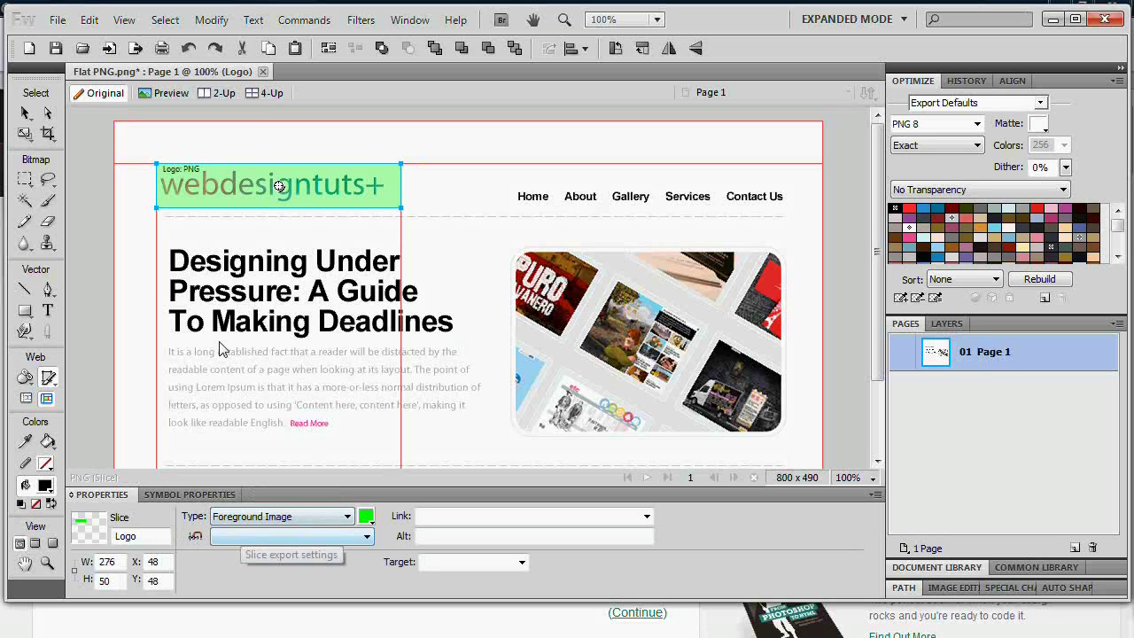
{"action": "left_click_drag", "start_coordinate": [162, 244], "coordinate": [385, 338]}
{"action": "left_click_drag", "start_coordinate": [452, 362], "coordinate": [466, 352]}
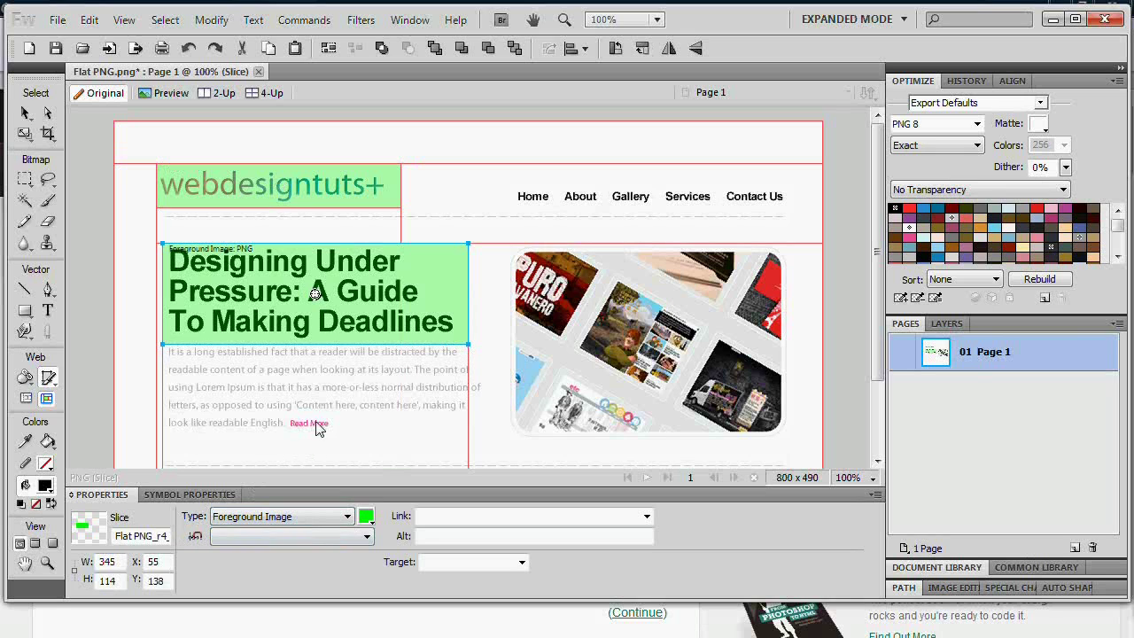
Step: Make the headline slice HTML containing '<h1>Designing Under Pressure: A Guide to Making Deadlines</h1>'
{"action": "left_click", "coordinate": [321, 517]}
{"action": "left_click", "coordinate": [310, 557]}
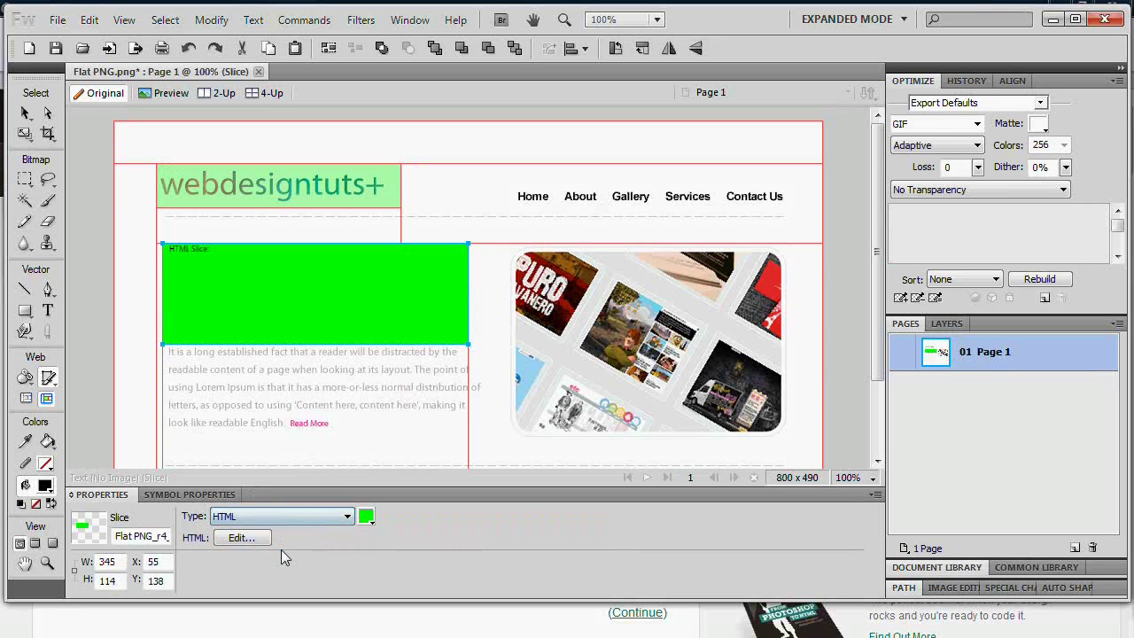
{"action": "left_click", "coordinate": [242, 540]}
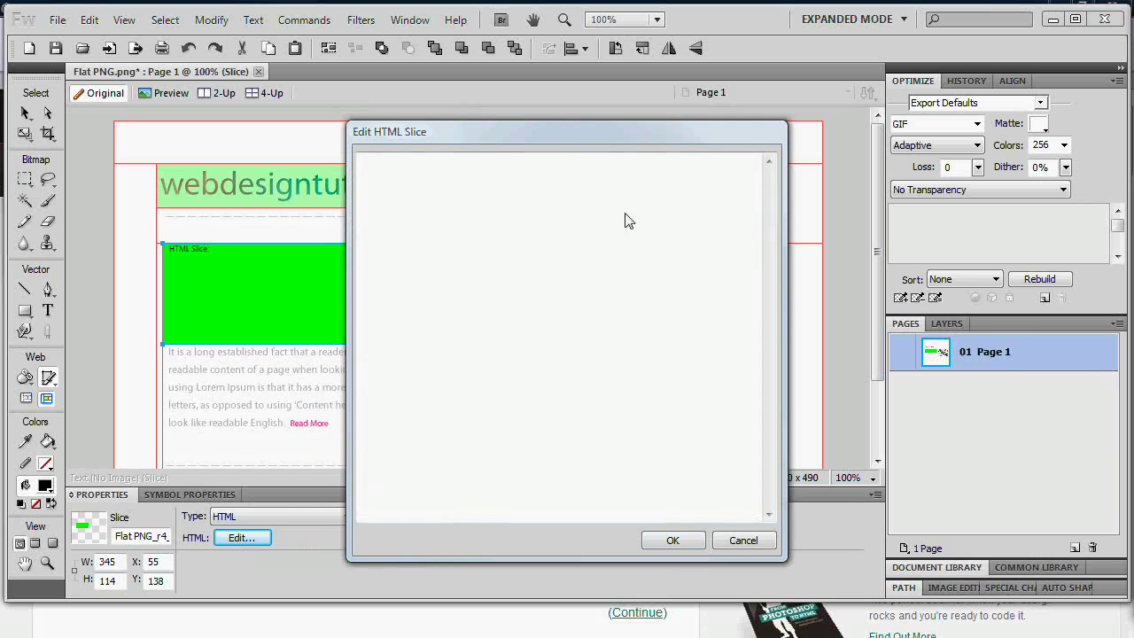
{"action": "type", "text": "<h1>Designing Under Pressure: A Guide to Making Deadlines</h1>"}
{"action": "left_click", "coordinate": [694, 542]}
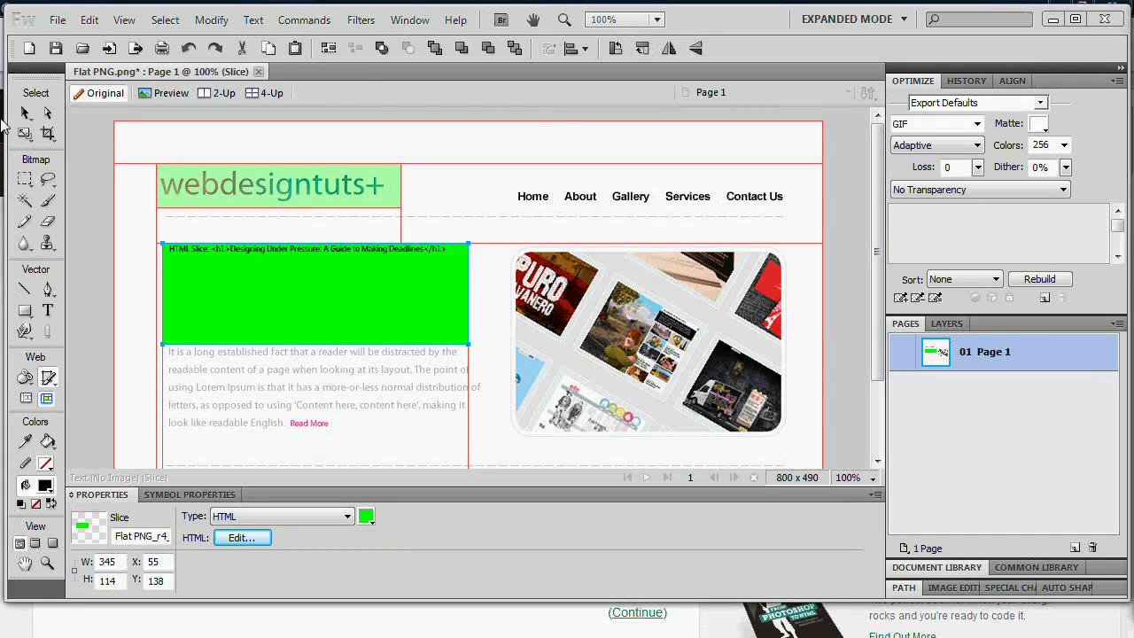
Step: Try JPEG with adjusted quality for the Logo slice, then settle on GIF with an Exact palette
{"action": "left_click", "coordinate": [279, 186]}
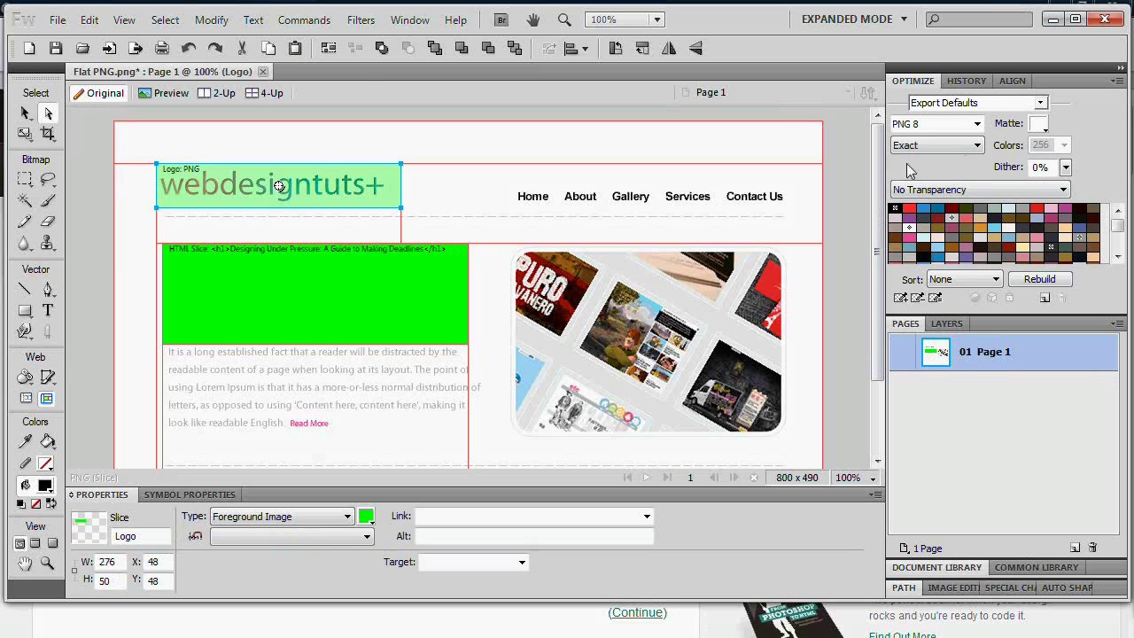
{"action": "left_click", "coordinate": [922, 127]}
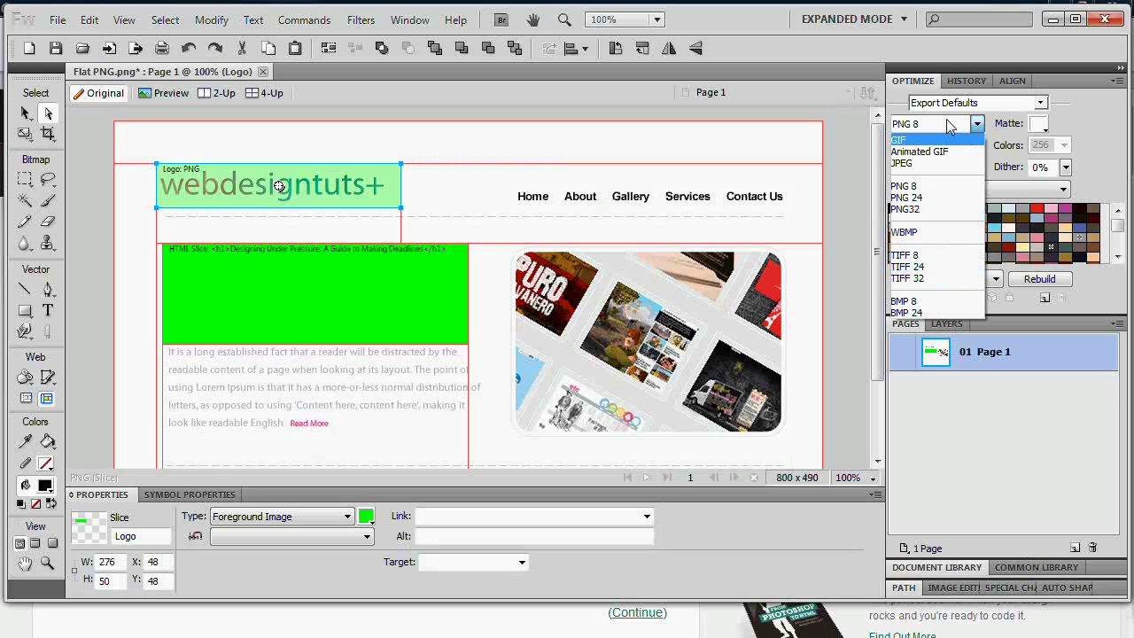
{"action": "left_click", "coordinate": [935, 164]}
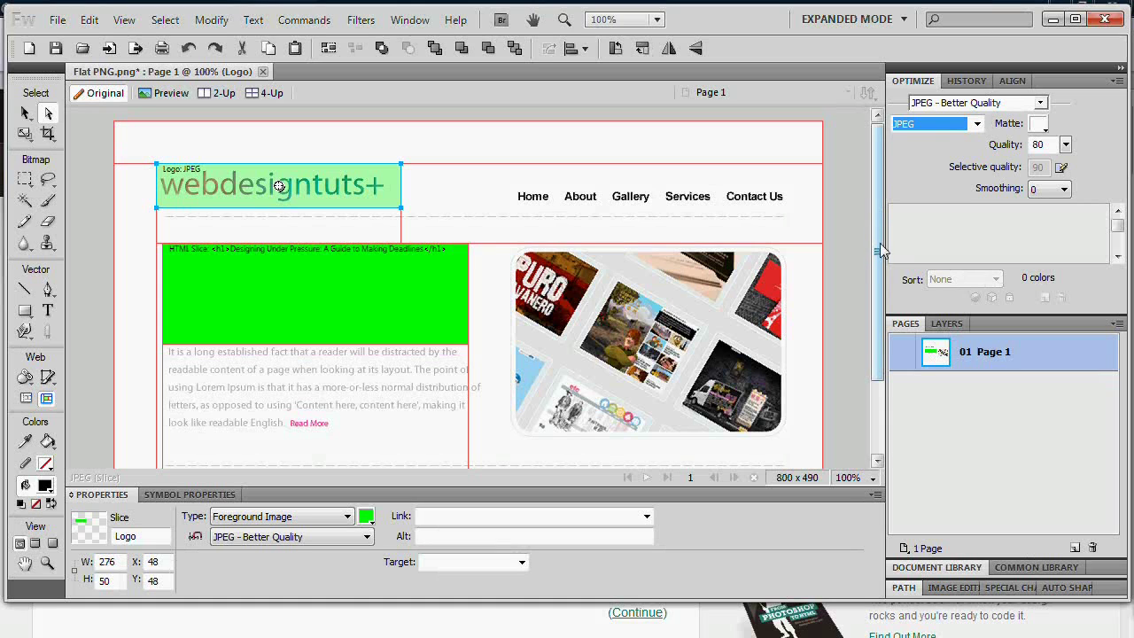
{"action": "mouse_move", "coordinate": [1066, 145]}
{"action": "left_mouse_down"}
{"action": "mouse_move", "coordinate": [1075, 193]}
{"action": "mouse_move", "coordinate": [1073, 140]}
{"action": "left_mouse_up"}
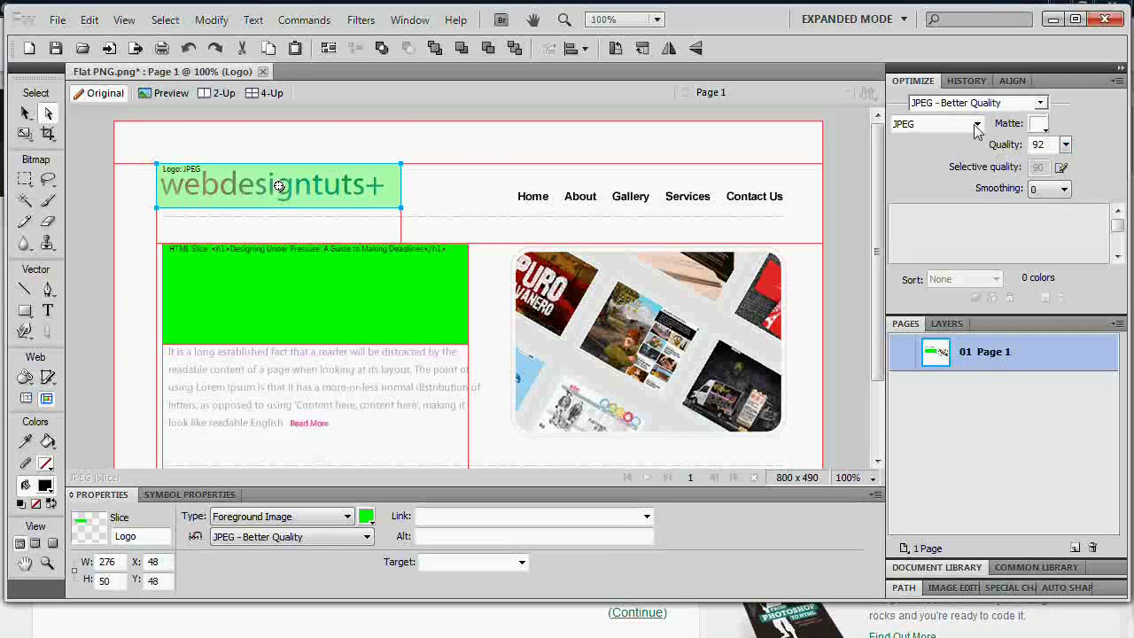
{"action": "left_click", "coordinate": [939, 124]}
{"action": "left_click", "coordinate": [973, 140]}
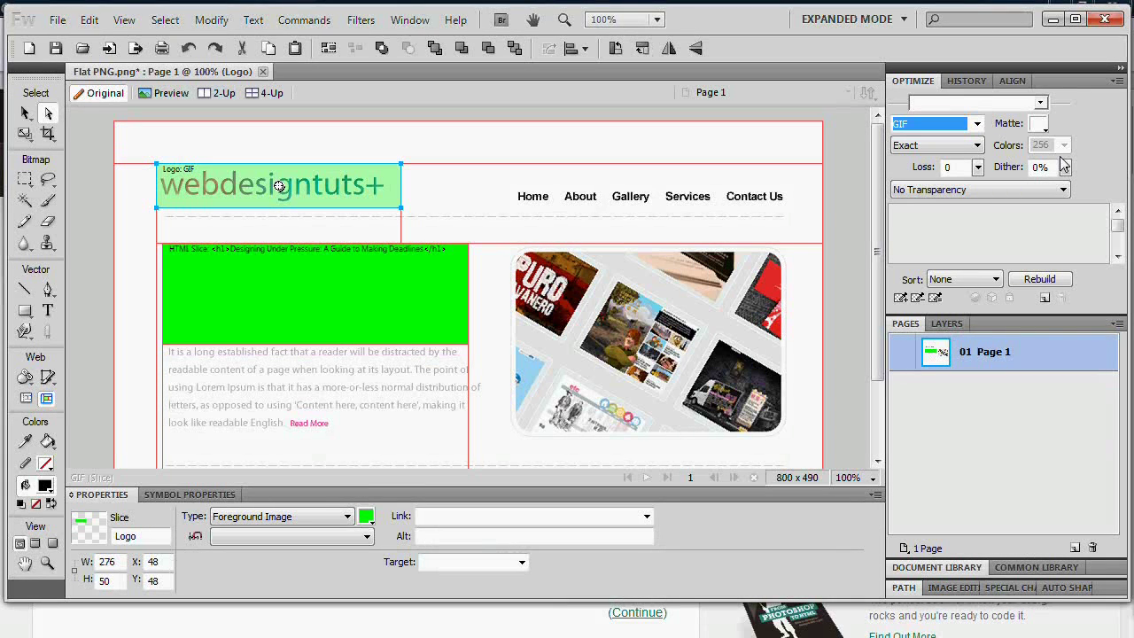
Step: Export the Logo slice as PNG 8 with a Web Adaptive palette and 128 colours
{"action": "left_click", "coordinate": [948, 126]}
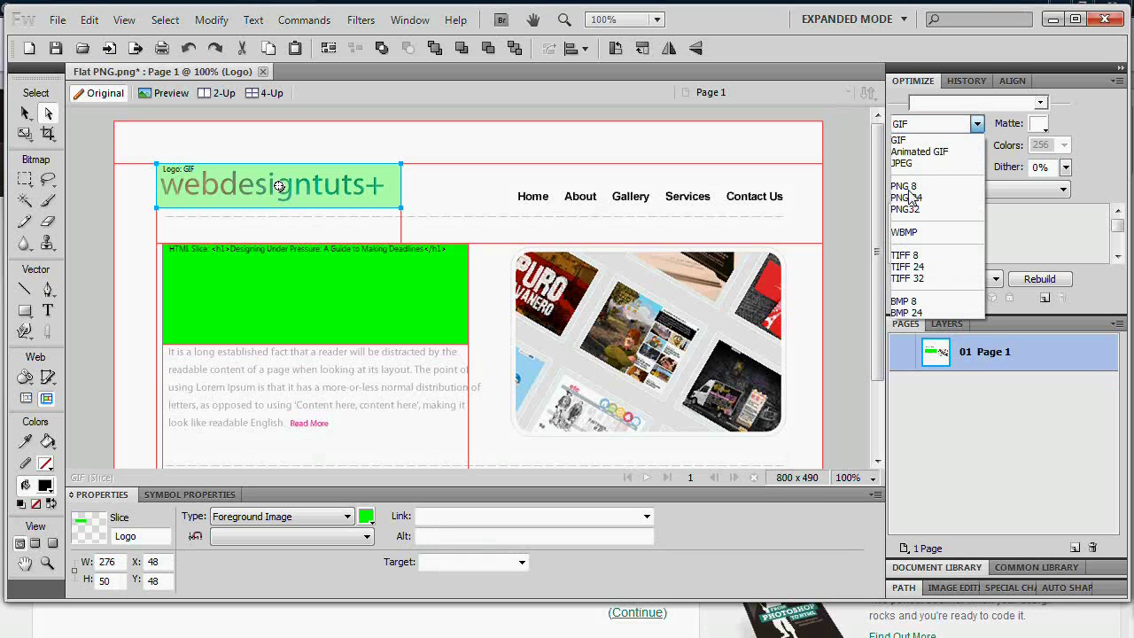
{"action": "left_click", "coordinate": [903, 186]}
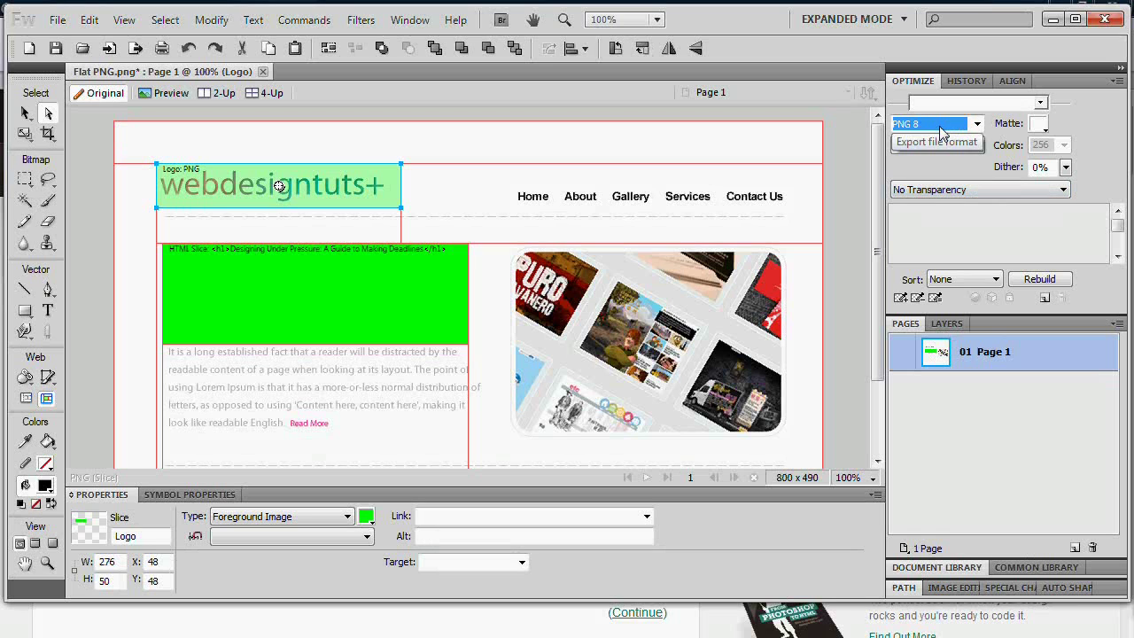
{"action": "left_click", "coordinate": [974, 152]}
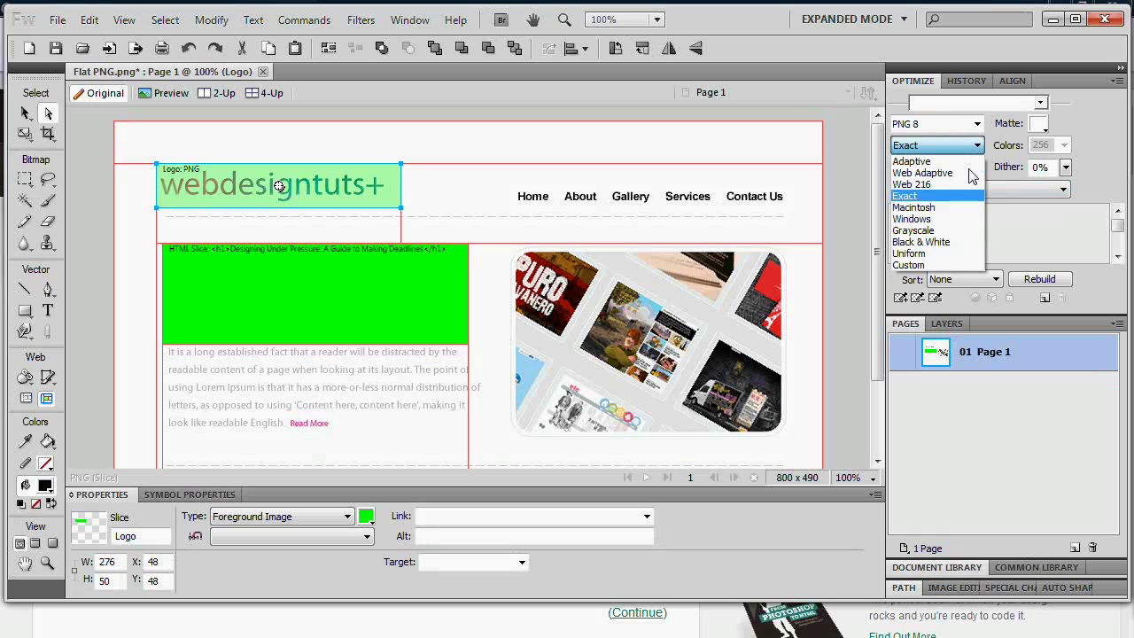
{"action": "left_click", "coordinate": [972, 170]}
{"action": "left_click", "coordinate": [1065, 147]}
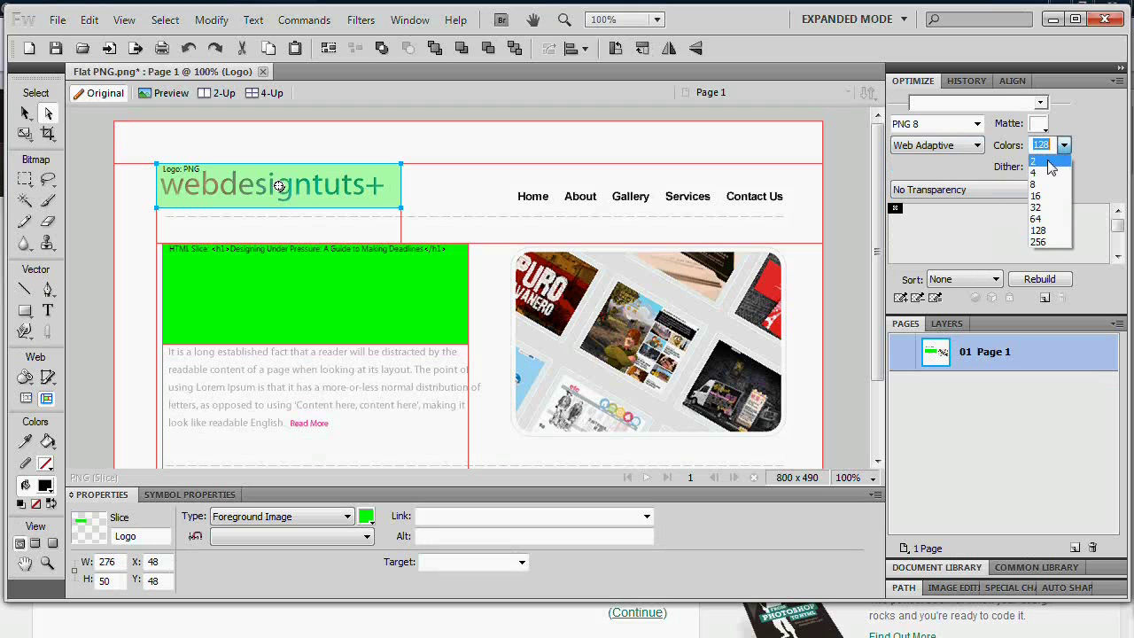
{"action": "left_click", "coordinate": [949, 149]}
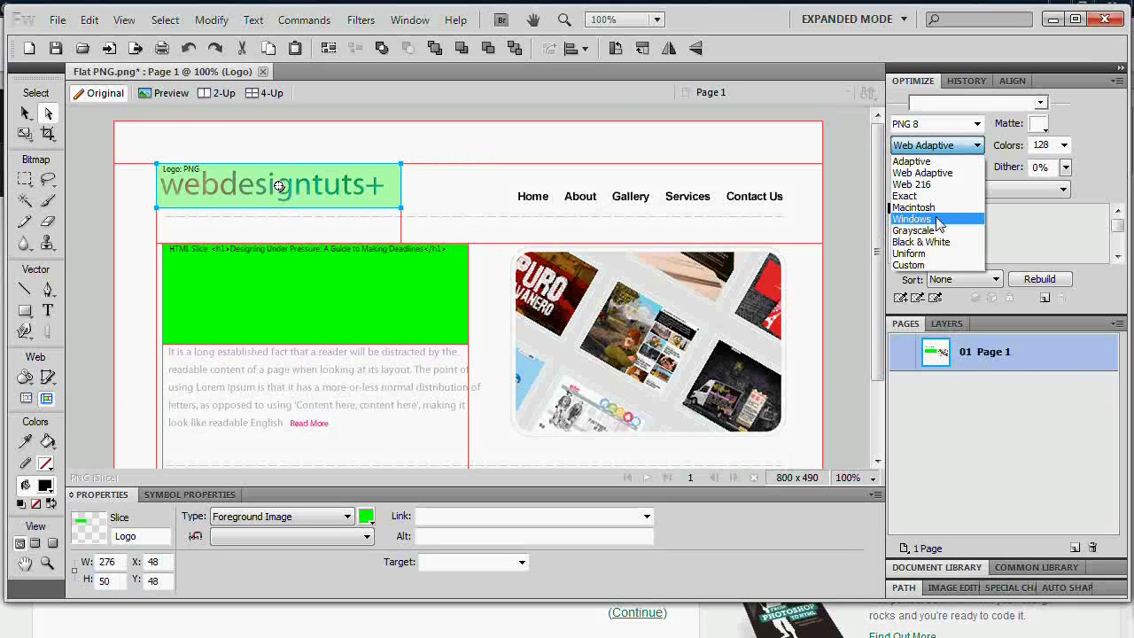
{"action": "key", "text": "Escape"}
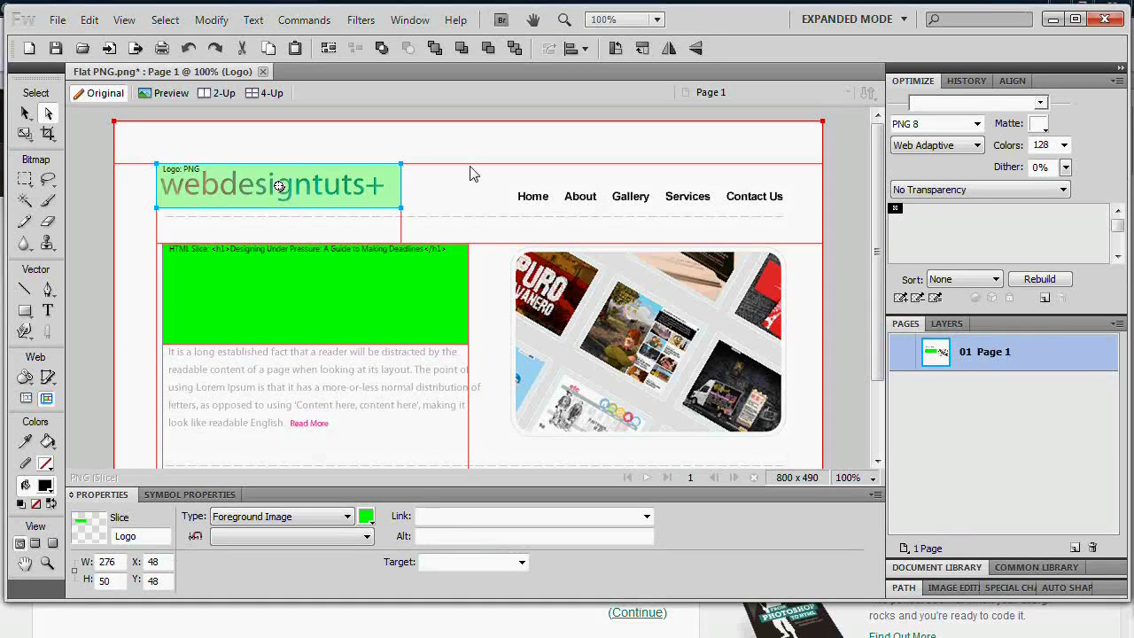
Step: Switch to the rectangular Slice tool and slice the nav links, body paragraph and photo collage
{"action": "left_click", "coordinate": [48, 378]}
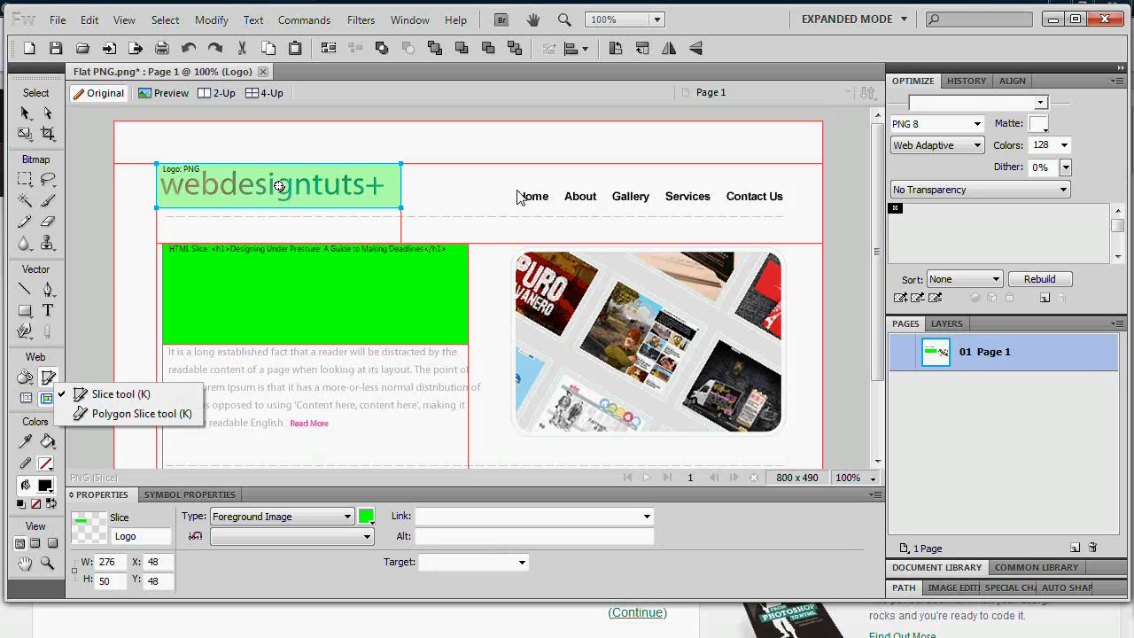
{"action": "left_click", "coordinate": [99, 398]}
{"action": "left_click_drag", "start_coordinate": [514, 186], "coordinate": [793, 209]}
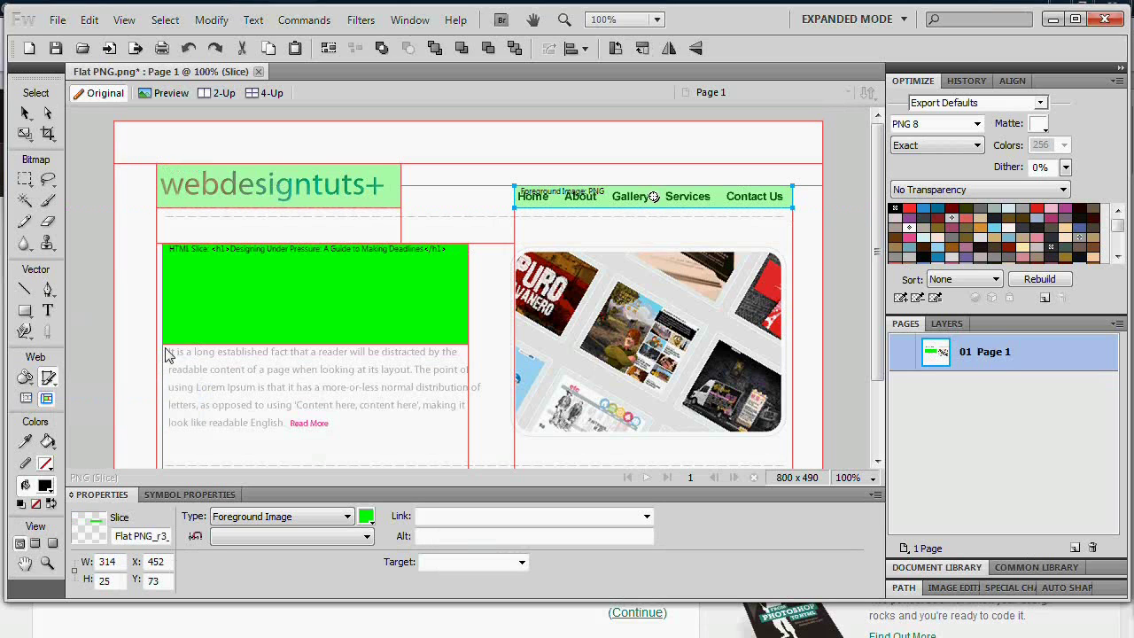
{"action": "left_click_drag", "start_coordinate": [163, 344], "coordinate": [483, 433]}
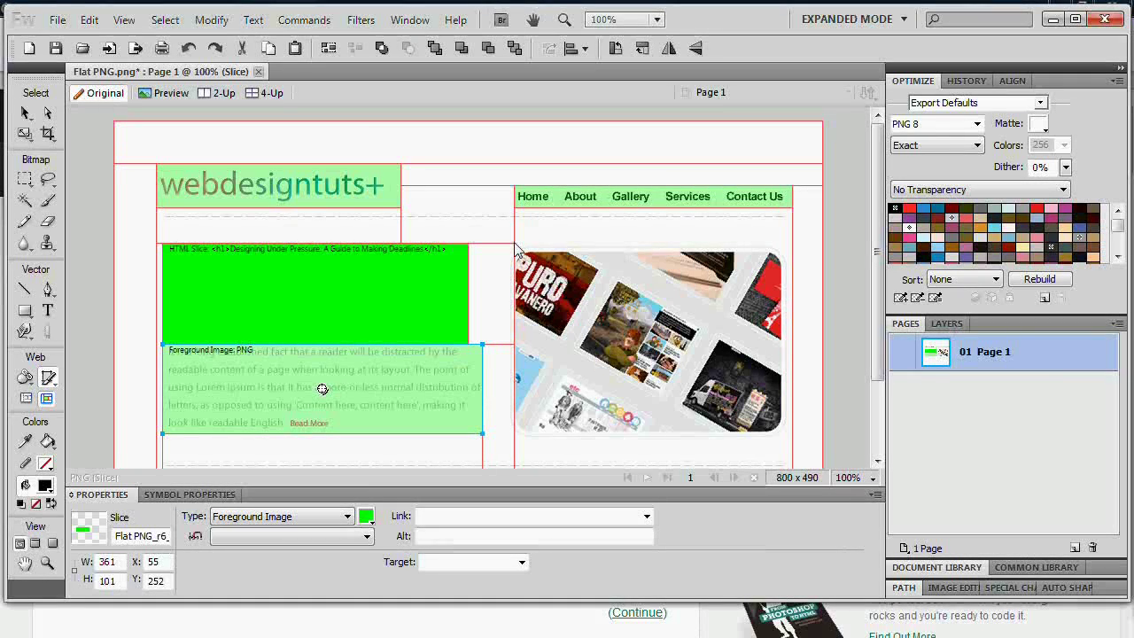
{"action": "left_click_drag", "start_coordinate": [515, 243], "coordinate": [792, 441]}
Step: Slice both thin divider lines and the 345 × 20 footer copyright line
{"action": "left_click_drag", "start_coordinate": [157, 215], "coordinate": [793, 220]}
{"action": "scroll", "coordinate": [372, 351], "scroll_direction": "down", "scroll_amount": 3}
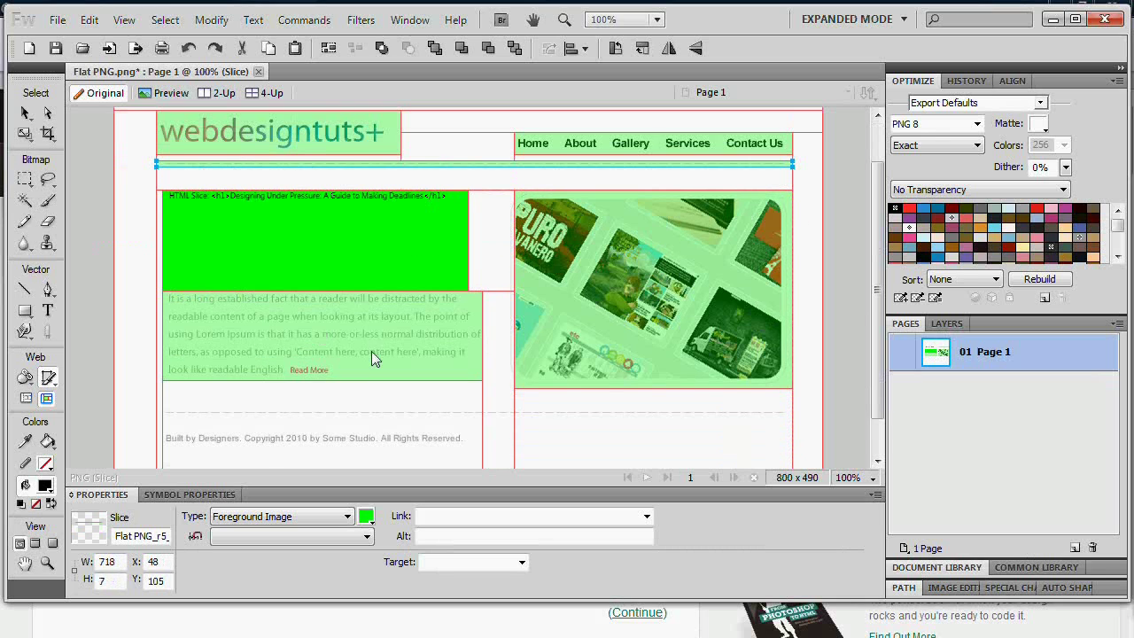
{"action": "left_click_drag", "start_coordinate": [163, 391], "coordinate": [792, 385]}
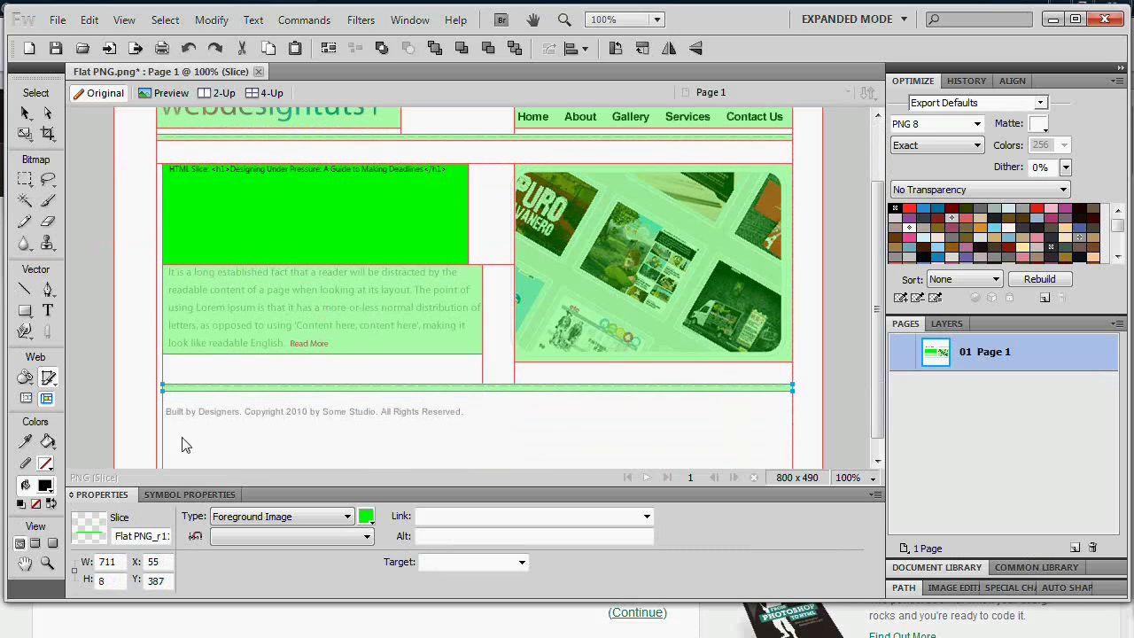
{"action": "left_click_drag", "start_coordinate": [161, 425], "coordinate": [469, 410]}
{"action": "scroll", "coordinate": [465, 404], "scroll_direction": "down", "scroll_amount": 1}
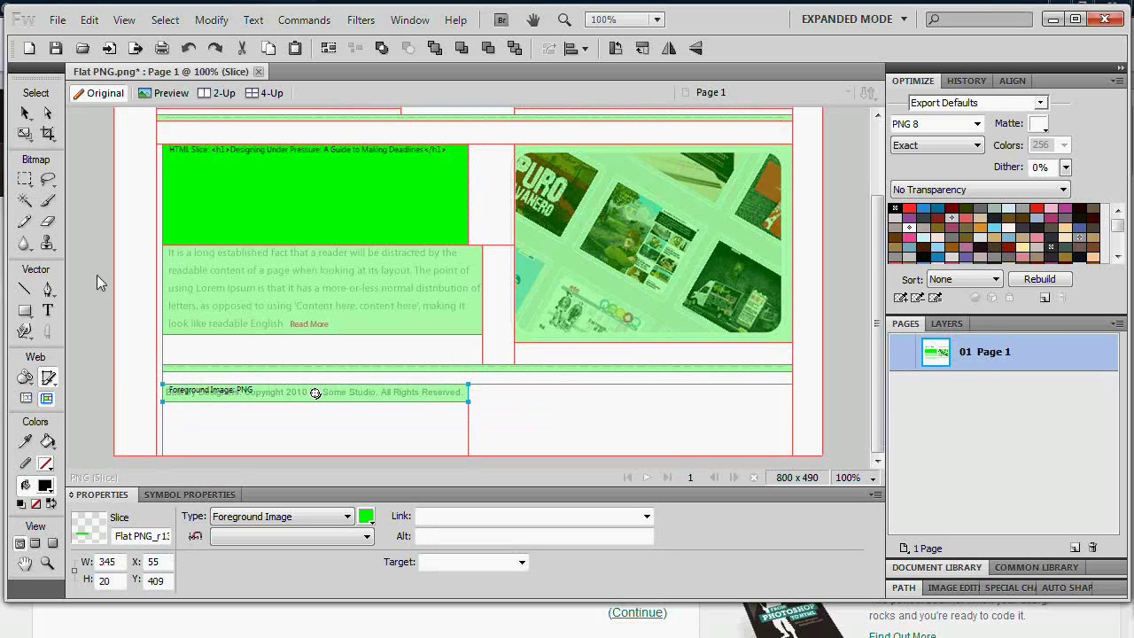
{"action": "right_click", "coordinate": [173, 401]}
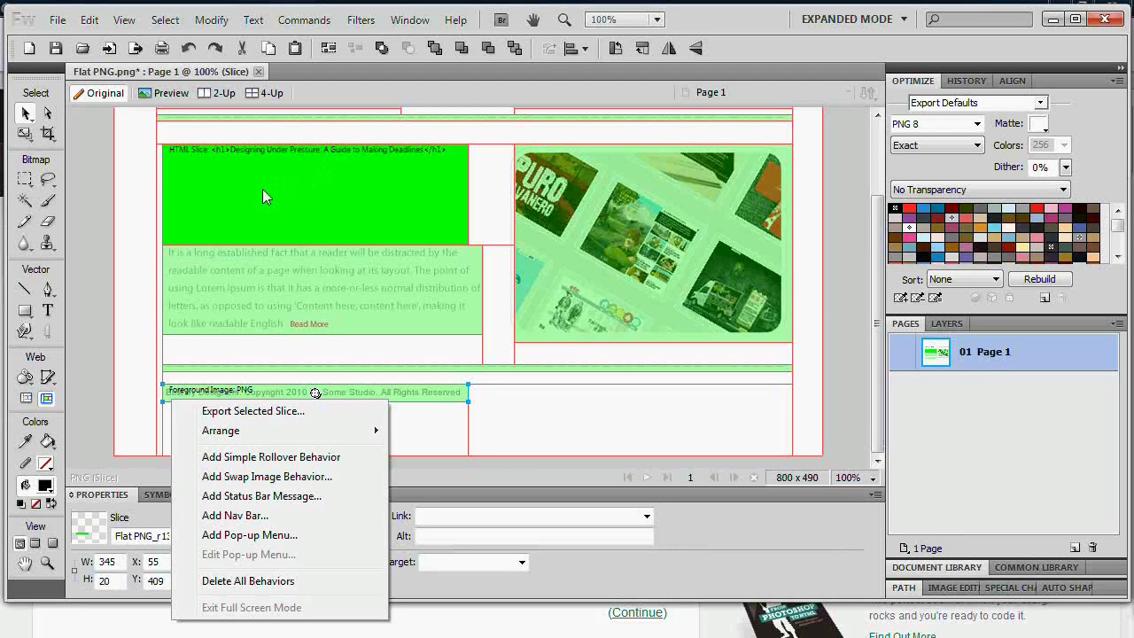
{"action": "key", "text": "Escape"}
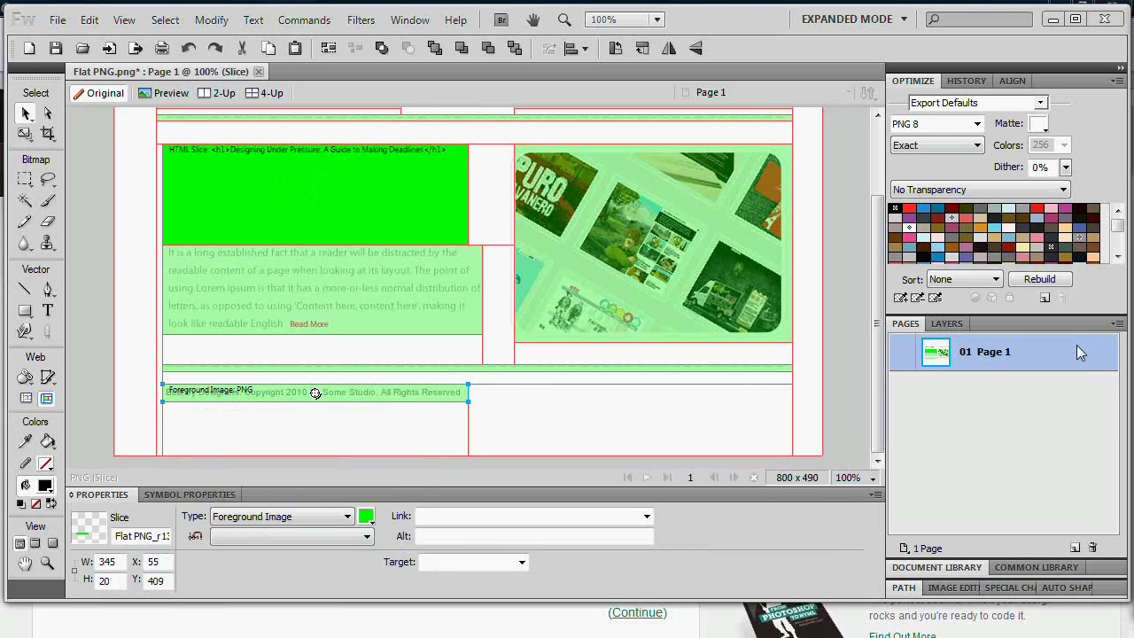
{"action": "key", "text": "k"}
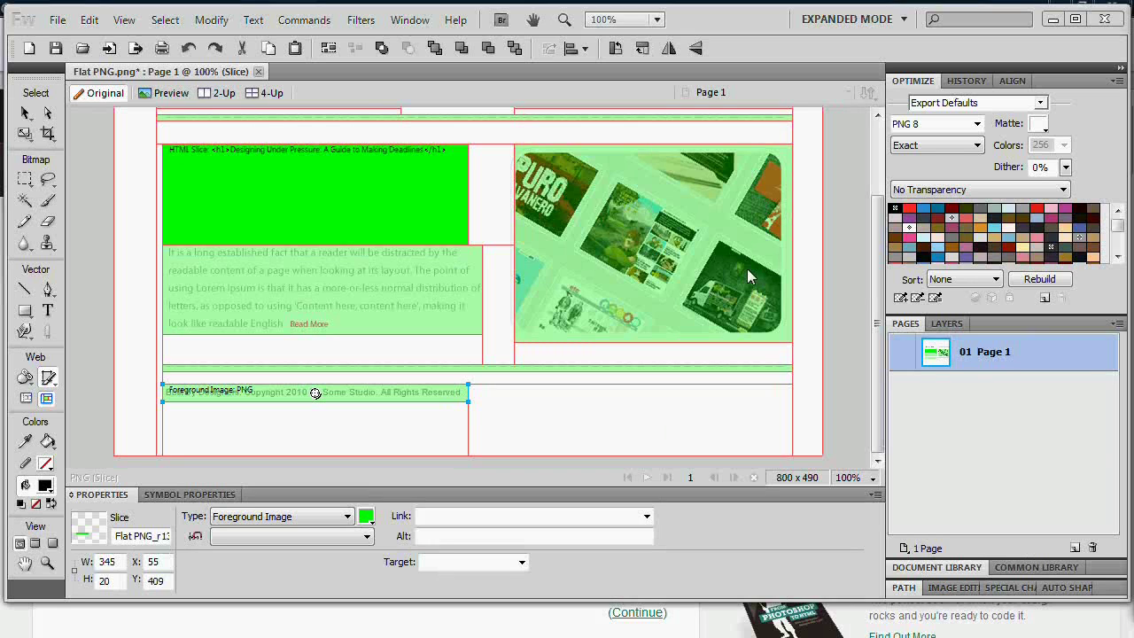
{"action": "scroll", "coordinate": [868, 263], "scroll_direction": "up", "scroll_amount": 3}
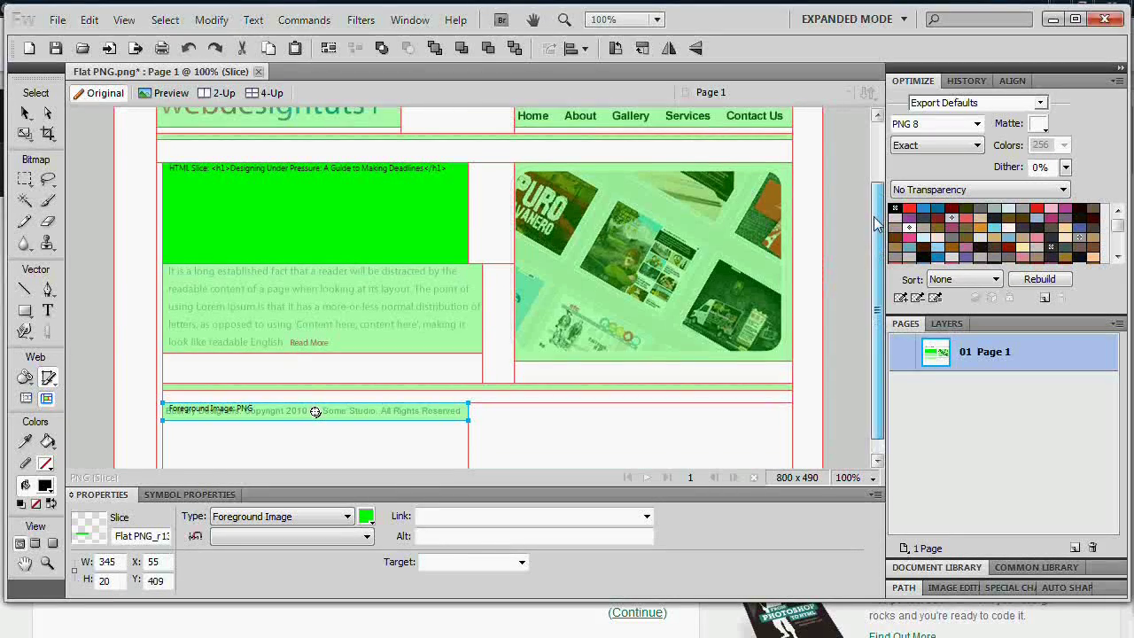
{"action": "scroll", "coordinate": [270, 152], "scroll_direction": "up", "scroll_amount": 1}
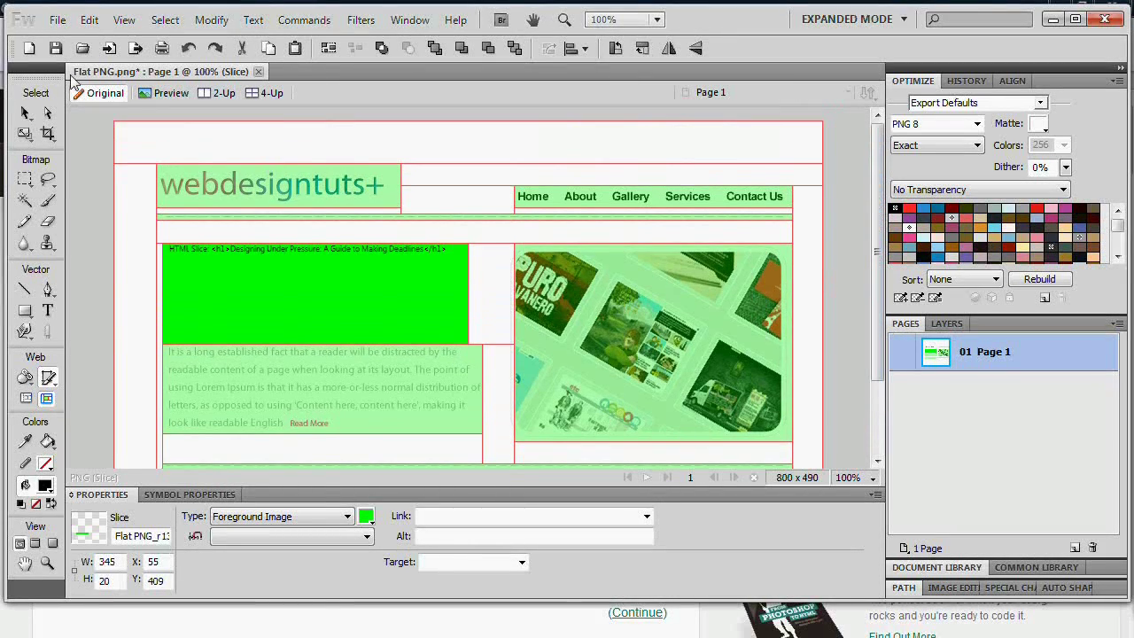
Step: Export all slices as HTML and Images named 'index', with Selected slices only unchecked
{"action": "left_click", "coordinate": [57, 20]}
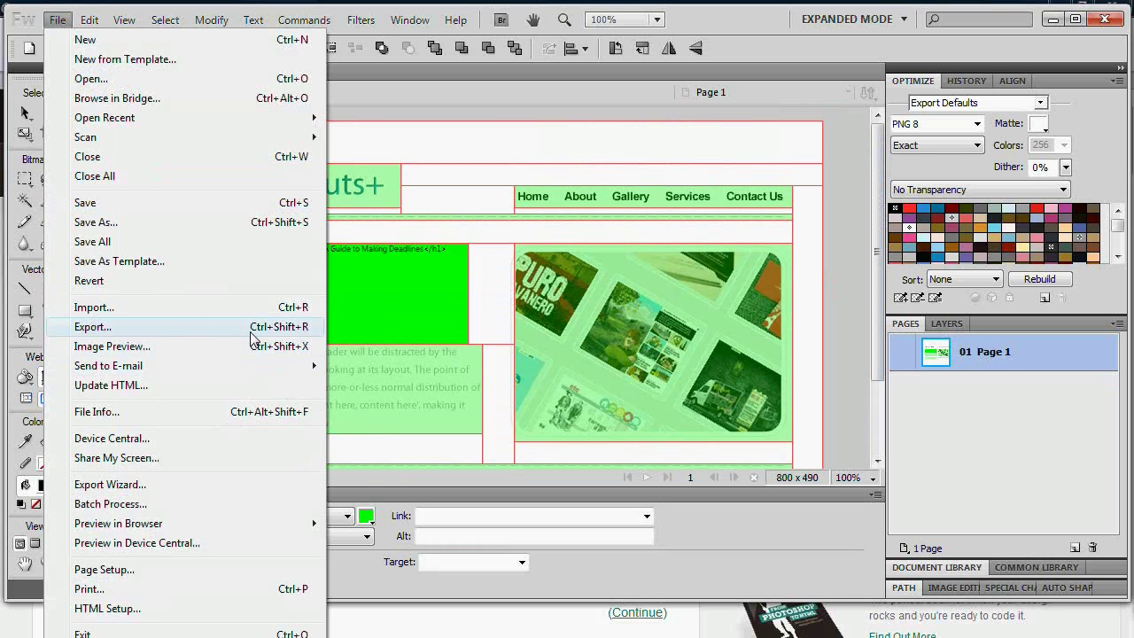
{"action": "left_click", "coordinate": [252, 331]}
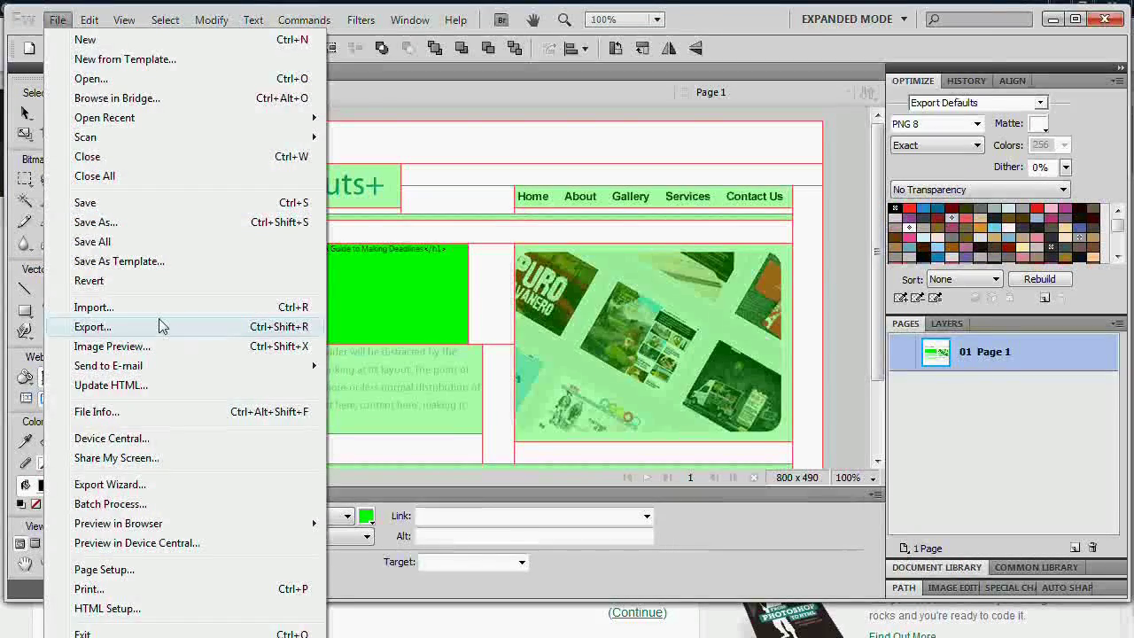
{"action": "left_click", "coordinate": [165, 326]}
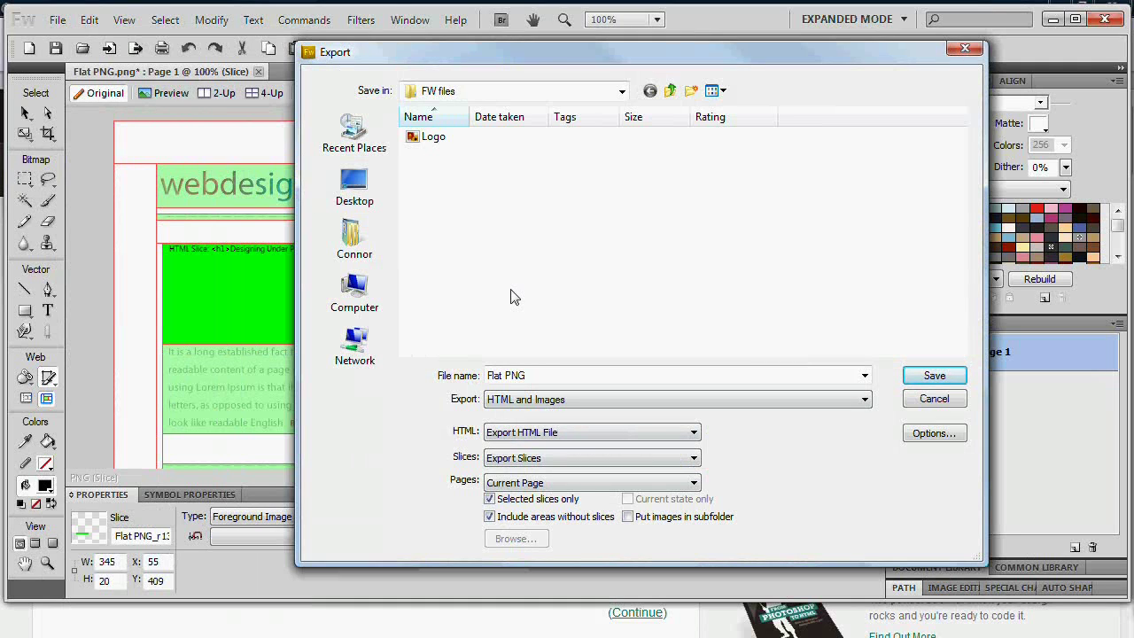
{"action": "left_click", "coordinate": [553, 400]}
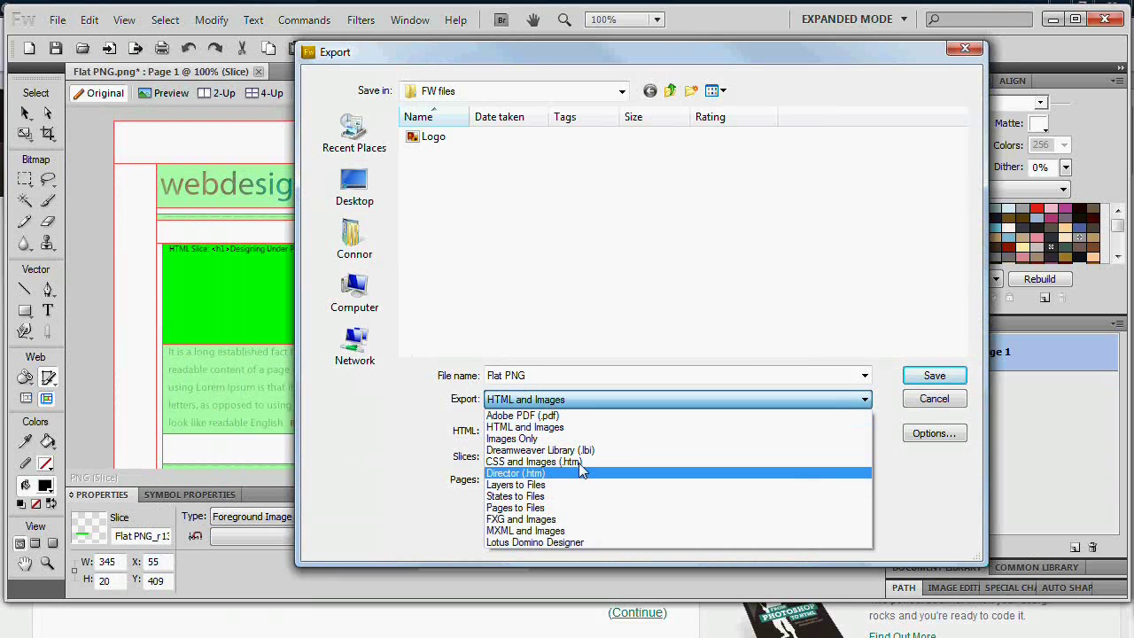
{"action": "left_click", "coordinate": [545, 428]}
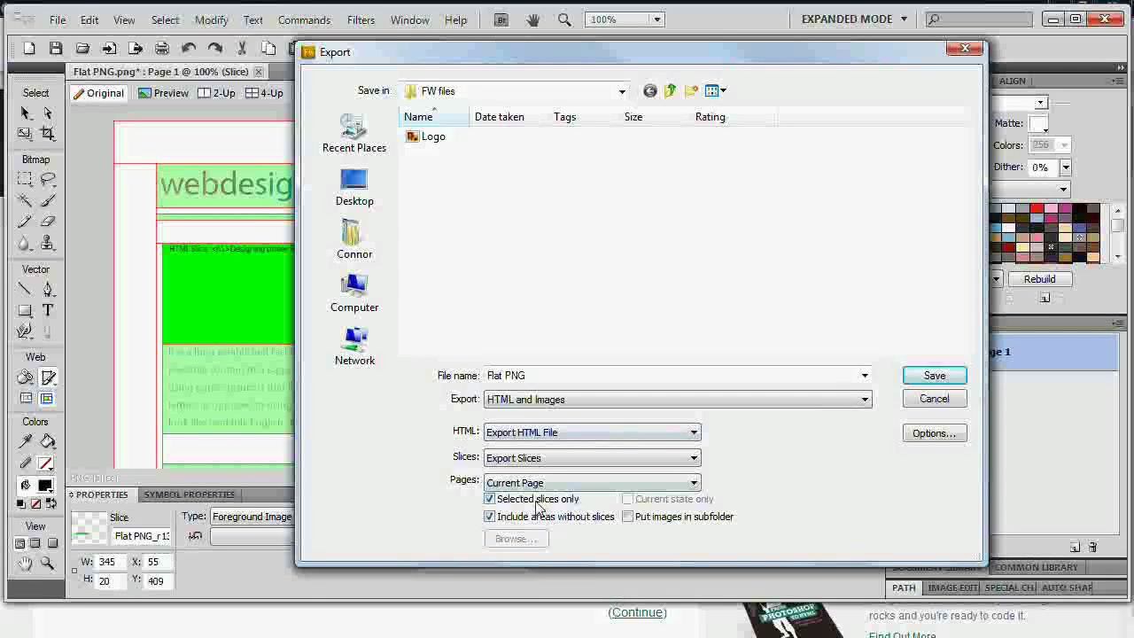
{"action": "left_click", "coordinate": [492, 501]}
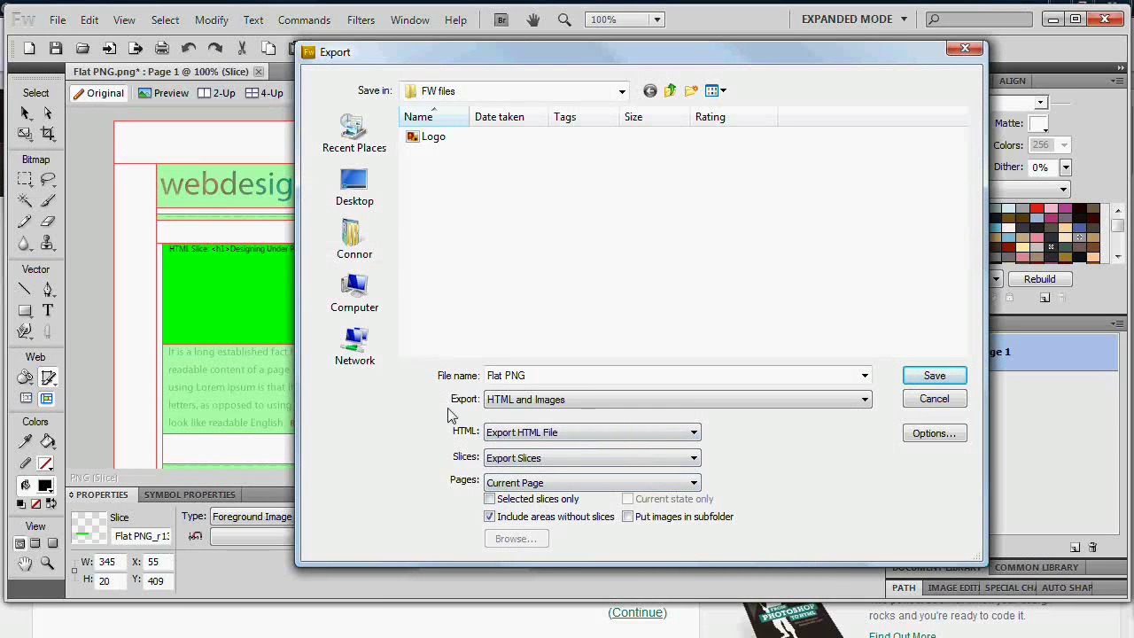
{"action": "left_click", "coordinate": [704, 380]}
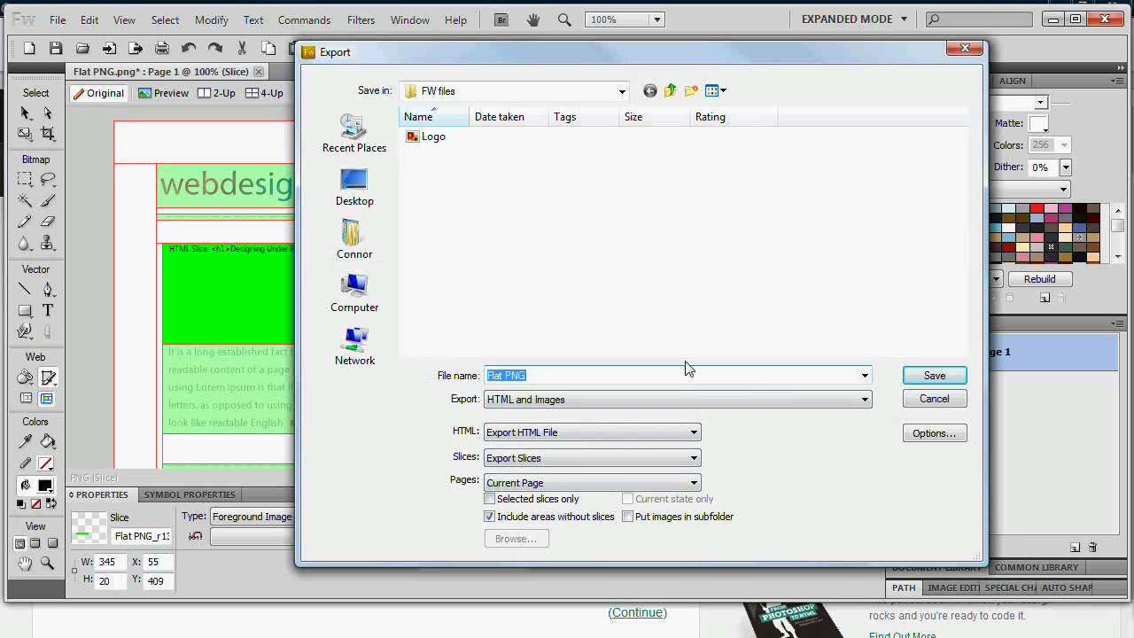
{"action": "type", "text": "index"}
{"action": "key", "text": "Return"}
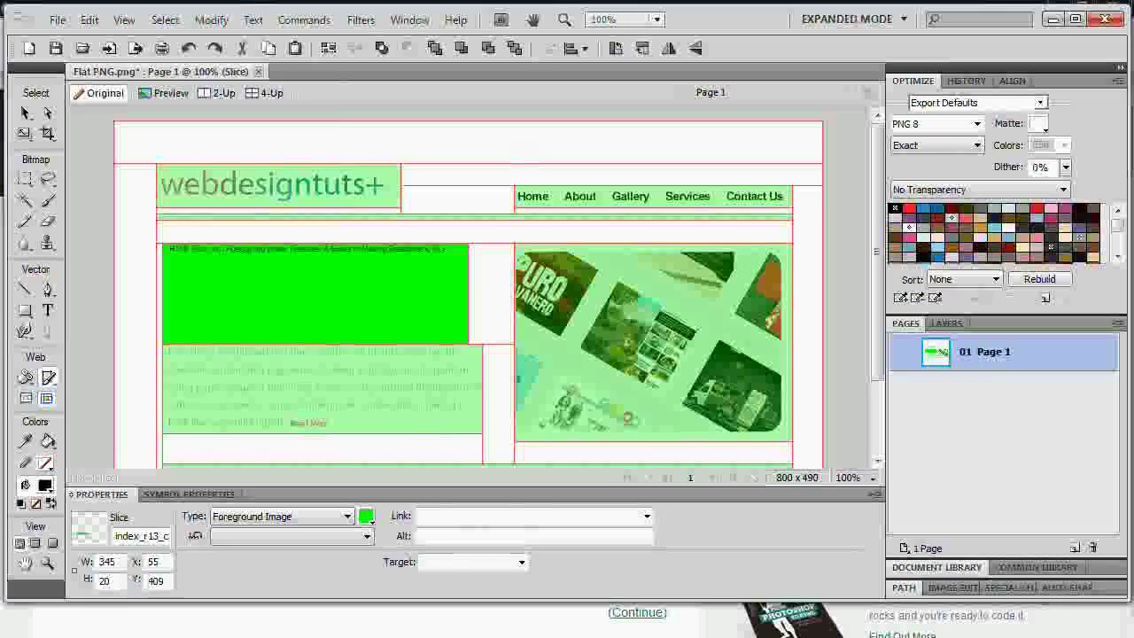
Step: In Safari, open the exported index.htm from the FW files folder
{"action": "key", "text": "alt+Tab"}
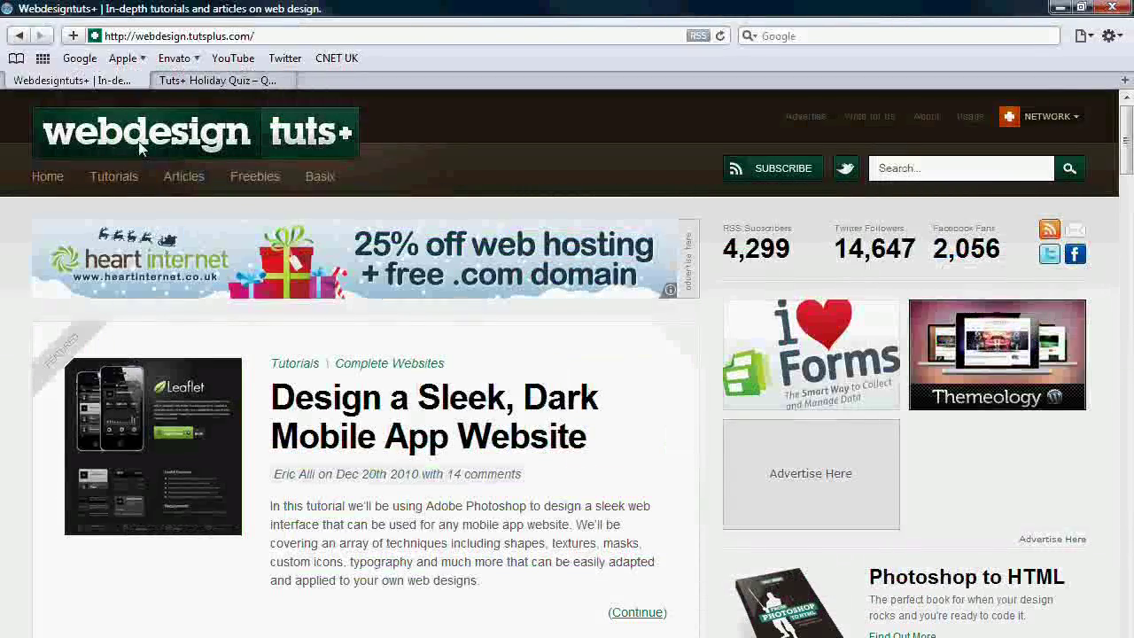
{"action": "key", "text": "alt"}
{"action": "key", "text": "f"}
{"action": "key", "text": "o"}
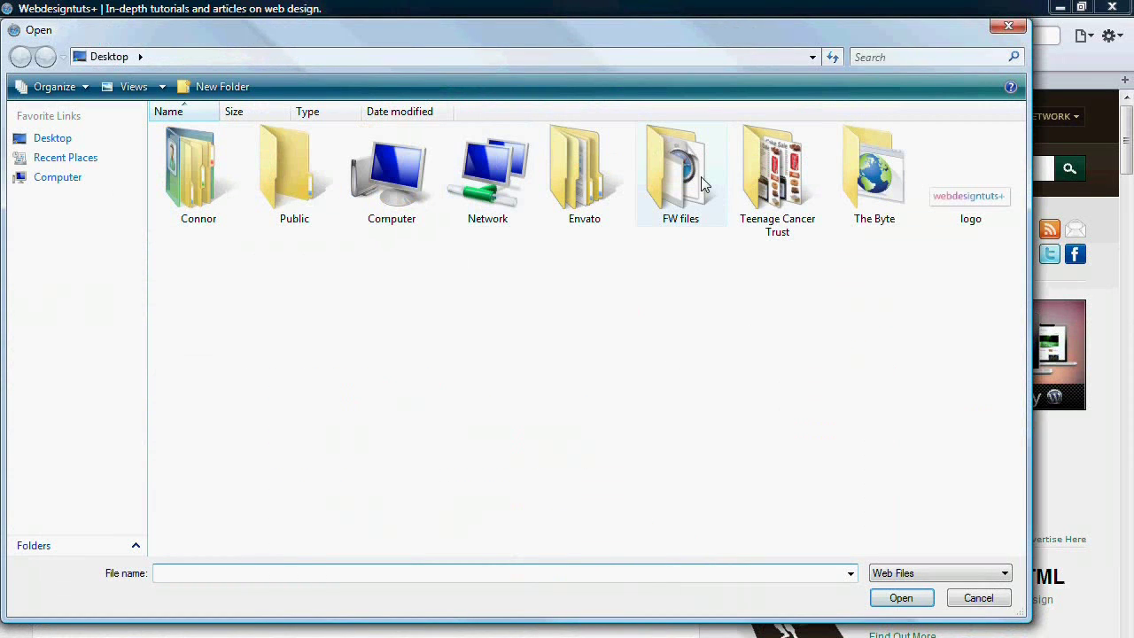
{"action": "double_click", "coordinate": [704, 183]}
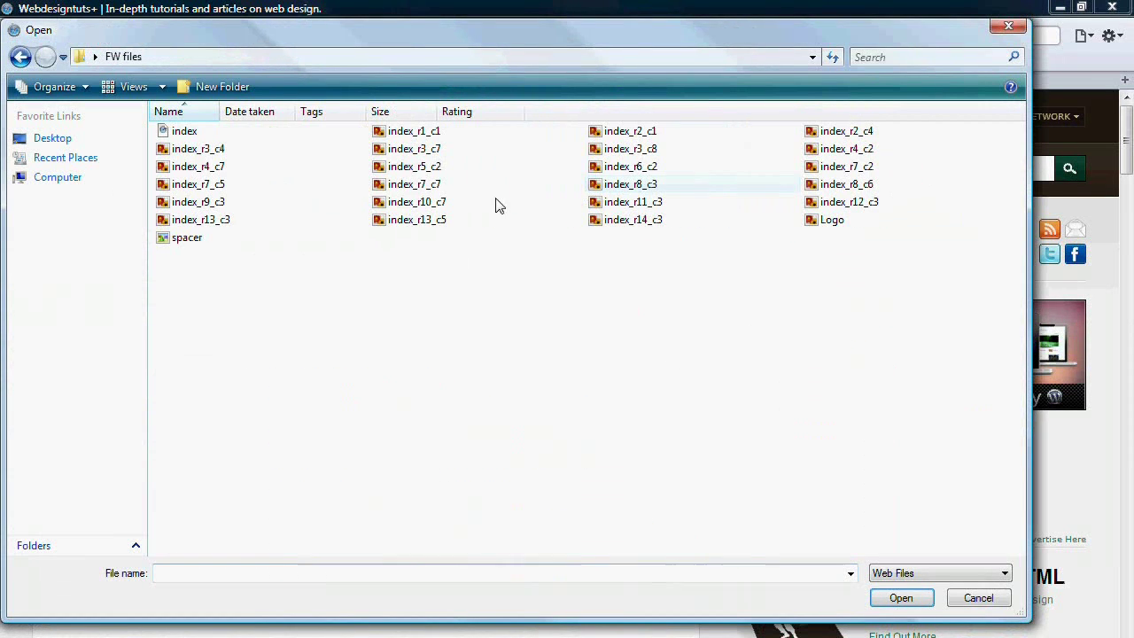
{"action": "left_click", "coordinate": [213, 132]}
{"action": "double_click", "coordinate": [212, 131]}
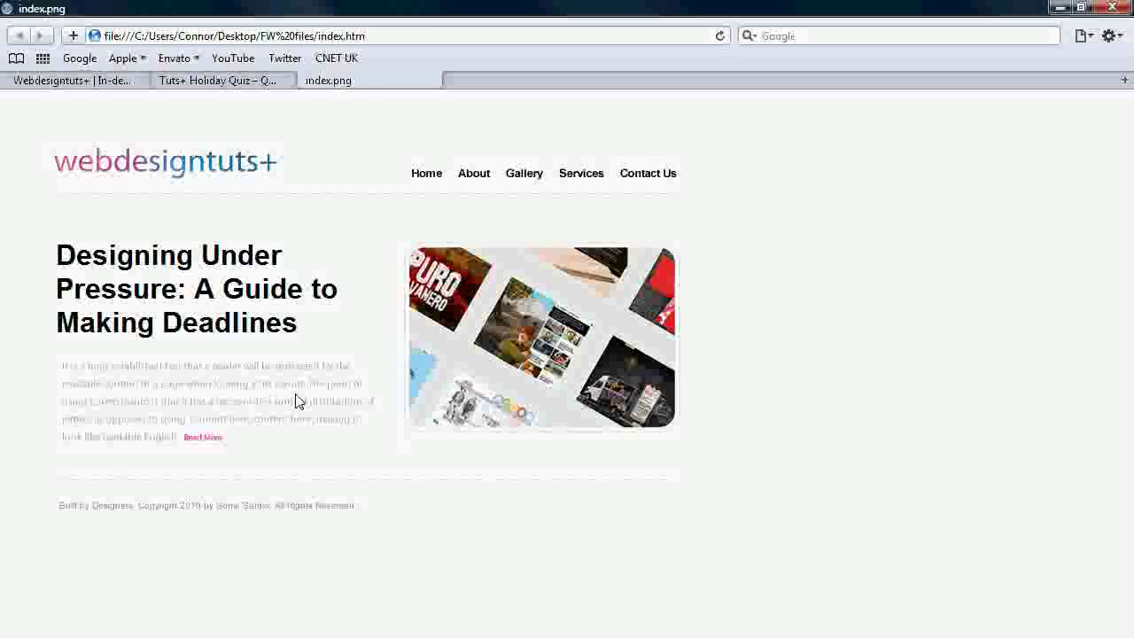
{"action": "left_click_drag", "start_coordinate": [182, 347], "coordinate": [258, 286]}
{"action": "left_click", "coordinate": [52, 255]}
{"action": "left_click_drag", "start_coordinate": [322, 331], "coordinate": [57, 266]}
{"action": "left_click", "coordinate": [184, 274]}
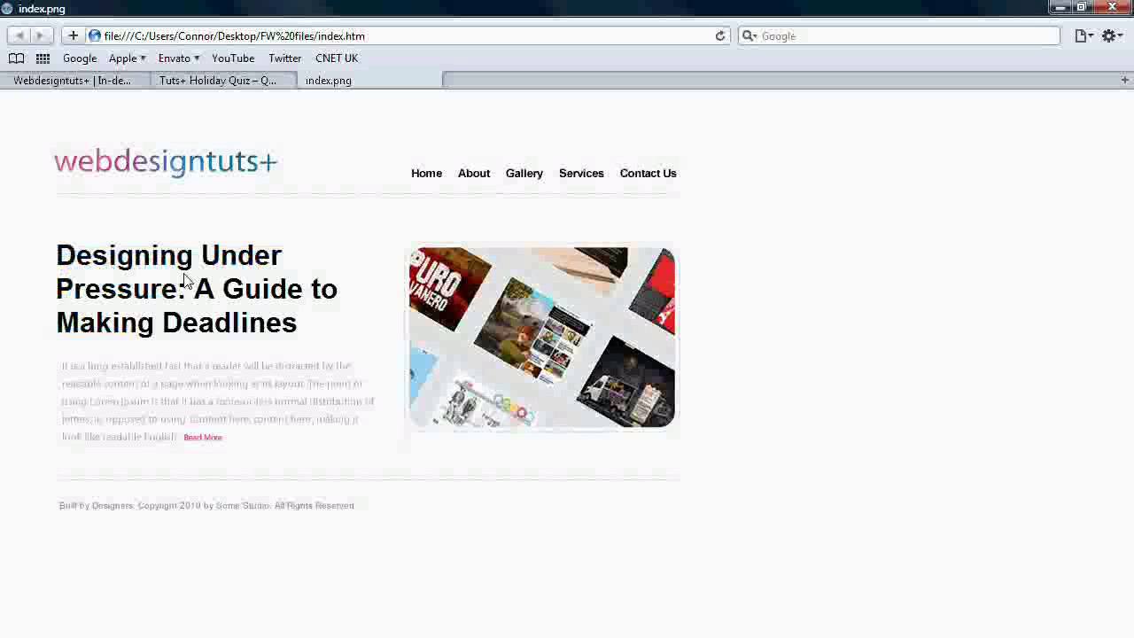